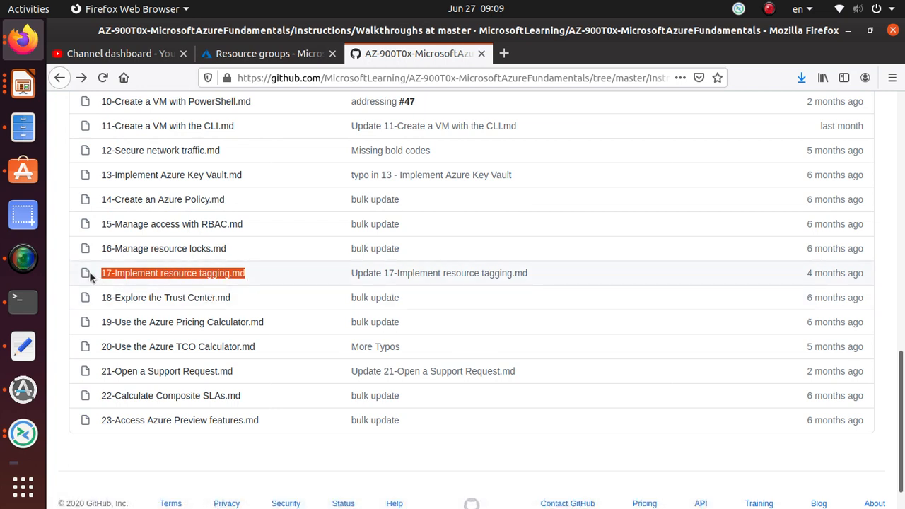
Open the "17-Implement resource tagging.md" walkthrough and read the Task 1 instructions for creating a policy assignment
left_click(190, 277)
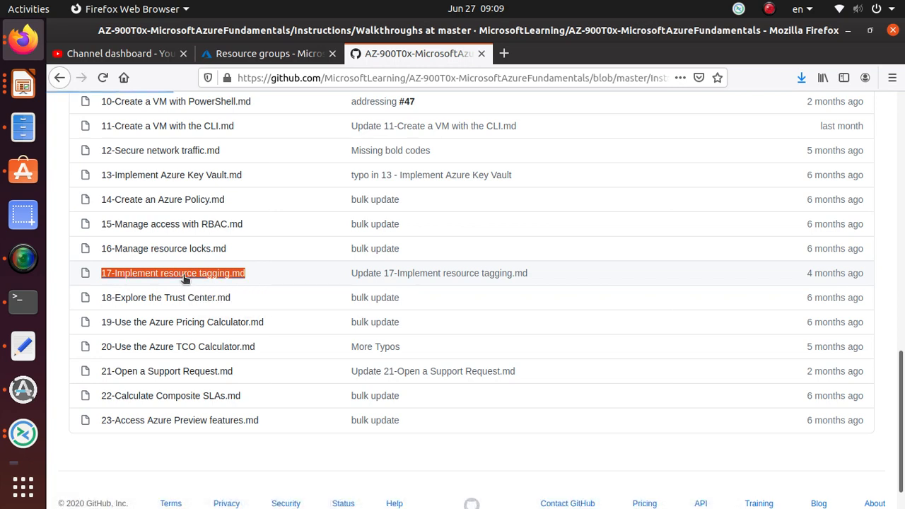
scroll(182, 279, "down", 10)
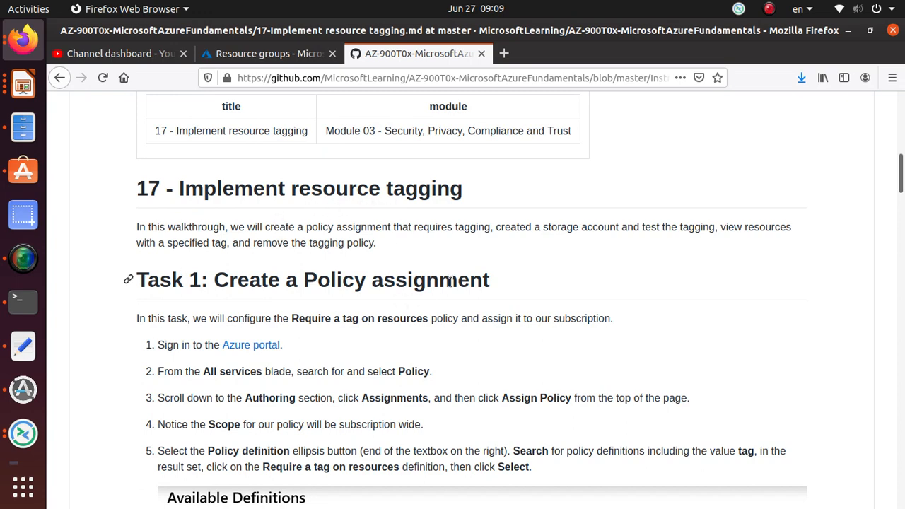
scroll(448, 283, "down", 2)
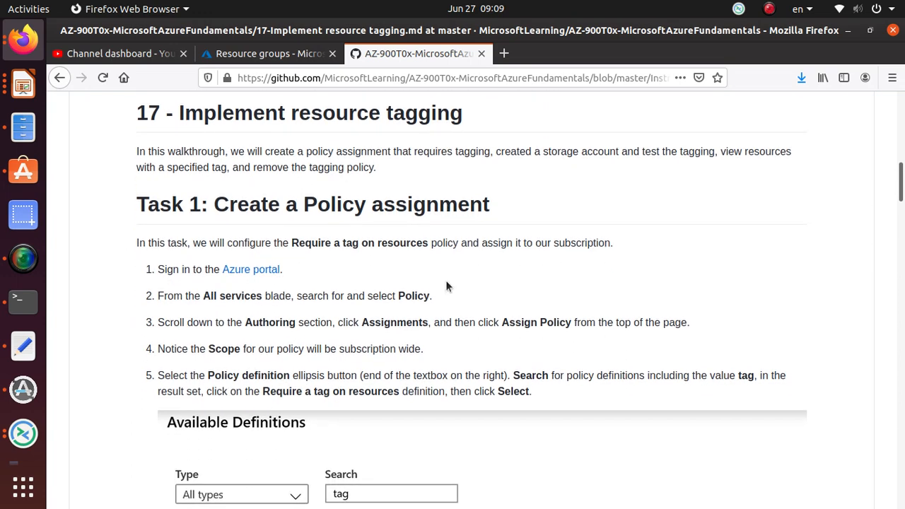
scroll(445, 280, "down", 1)
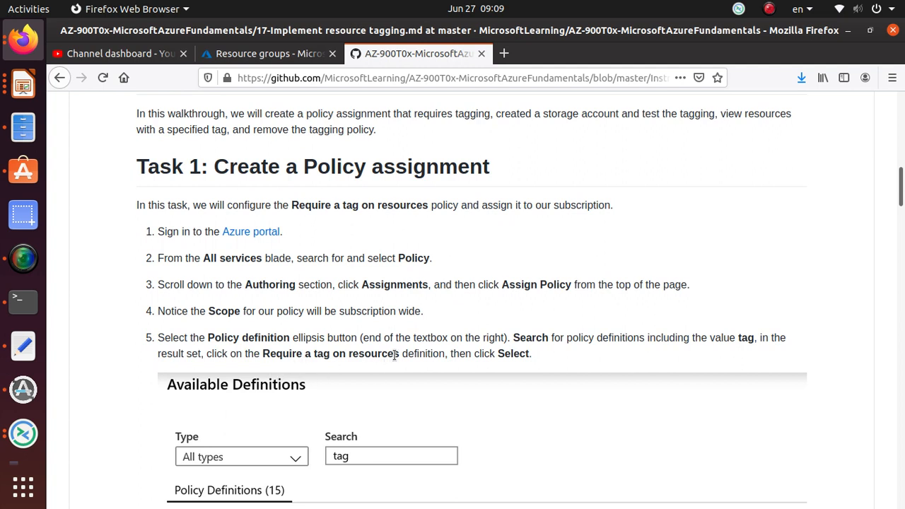
left_click_drag(399, 354, 263, 356)
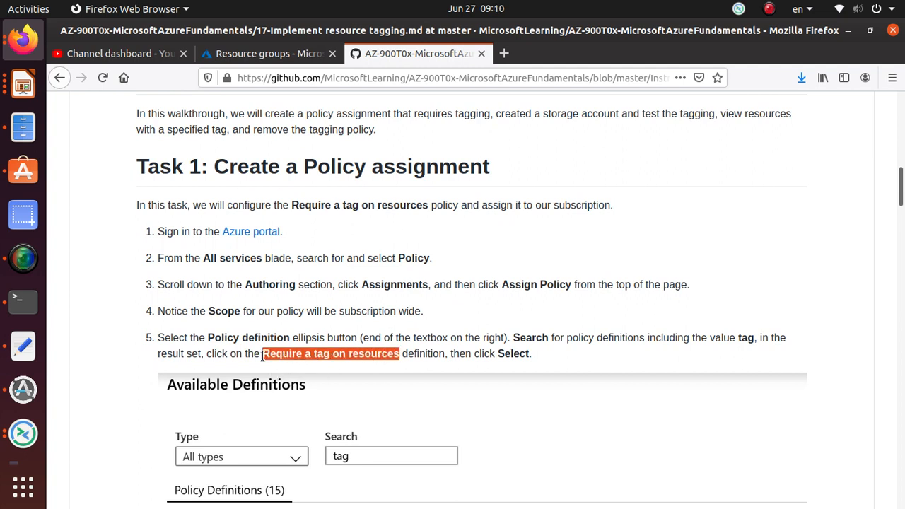
scroll(314, 363, "down", 5)
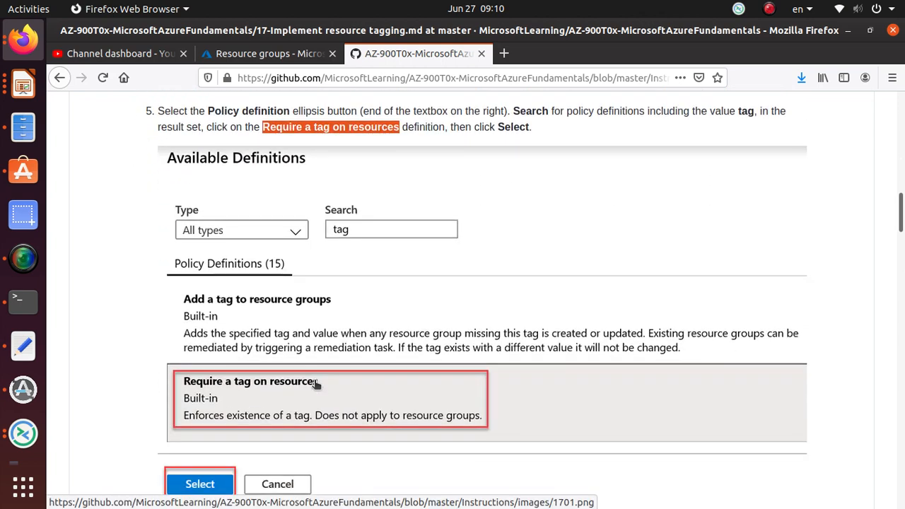
scroll(316, 382, "up", 4)
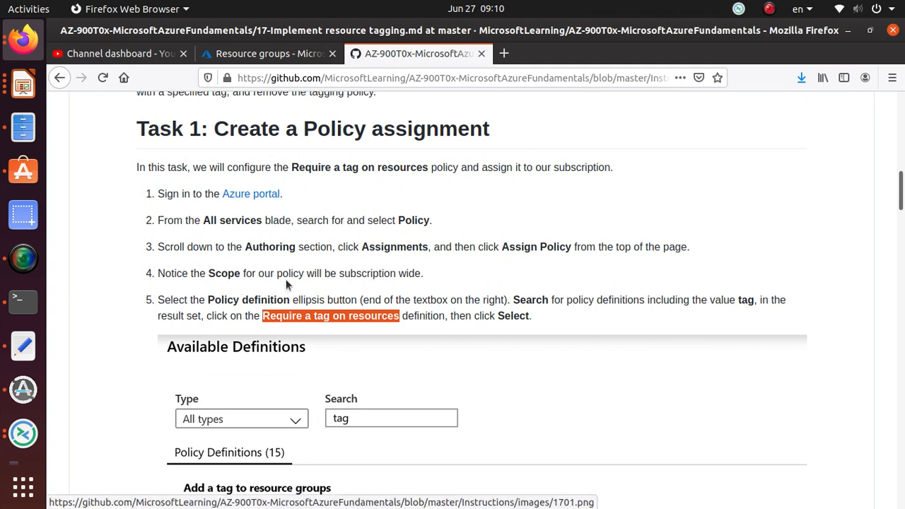
Copy the service name "Policy" from step 2 of the walkthrough and switch to the Azure portal's Home page
left_click_drag(432, 221, 397, 217)
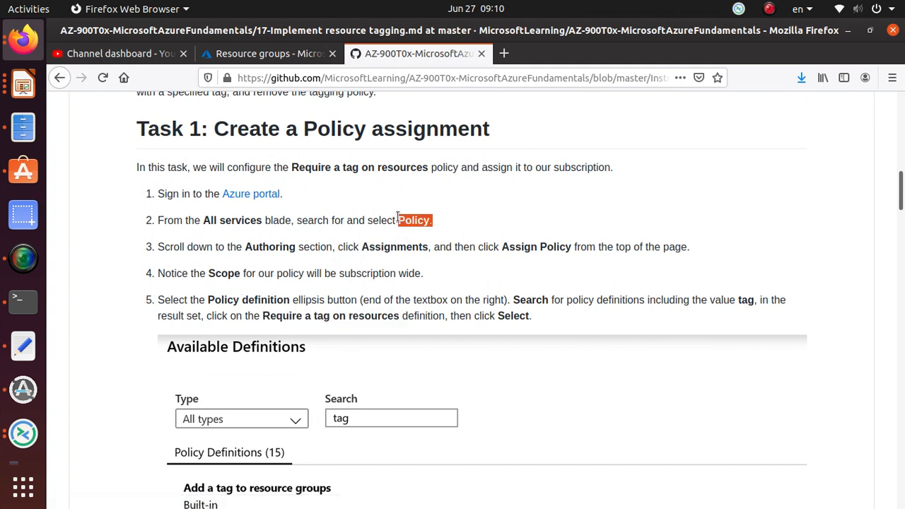
right_click(410, 222)
left_click(431, 234)
left_click(244, 56)
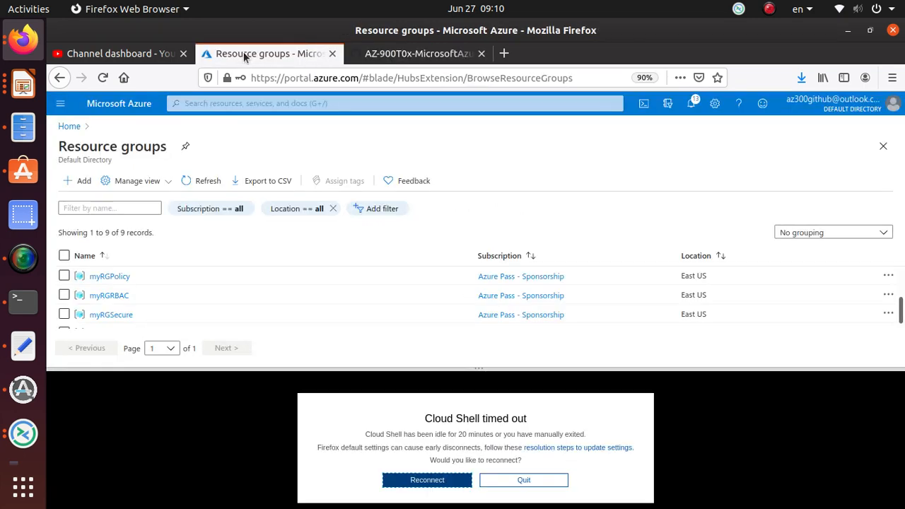
left_click(69, 125)
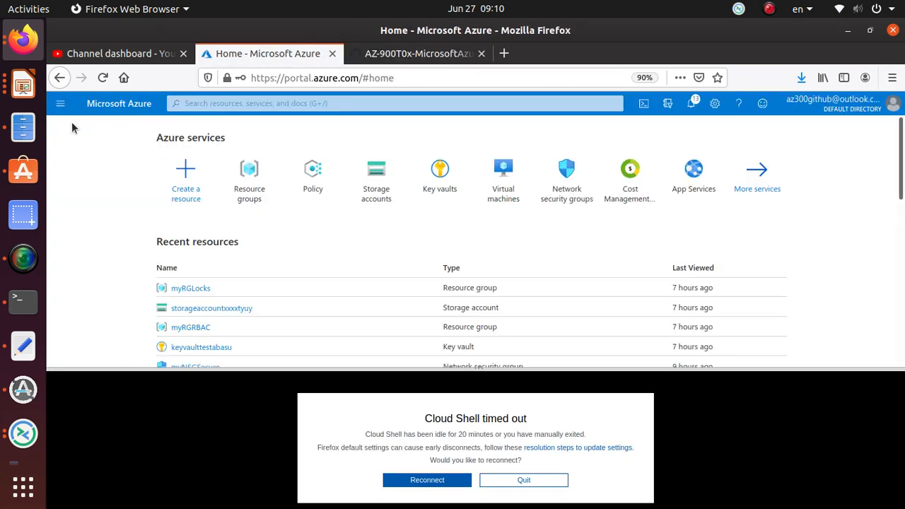
Quit the timed-out Cloud Shell session to free up the portal page
left_click(269, 102)
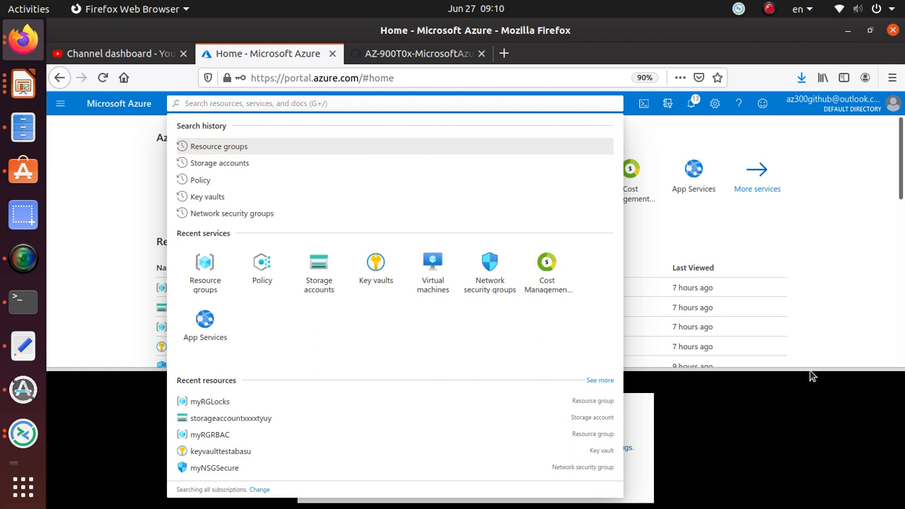
left_click(813, 397)
left_click(523, 481)
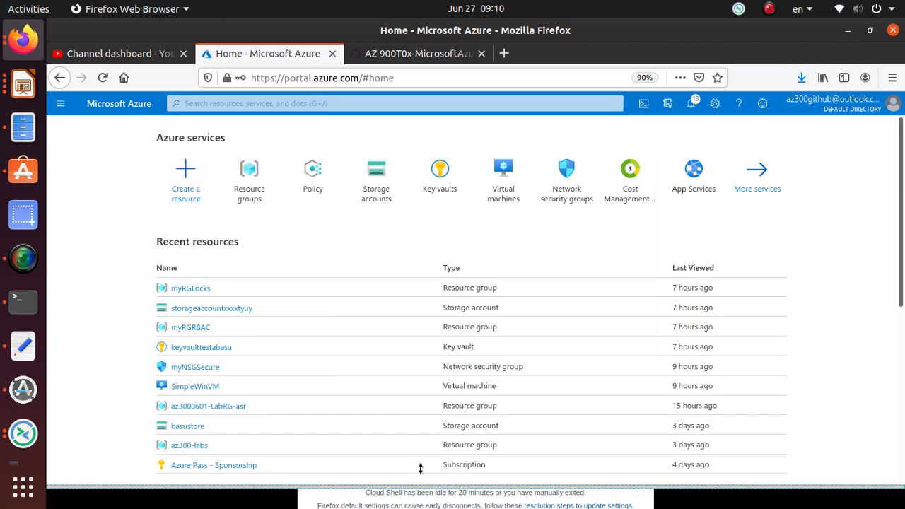
left_click(409, 495)
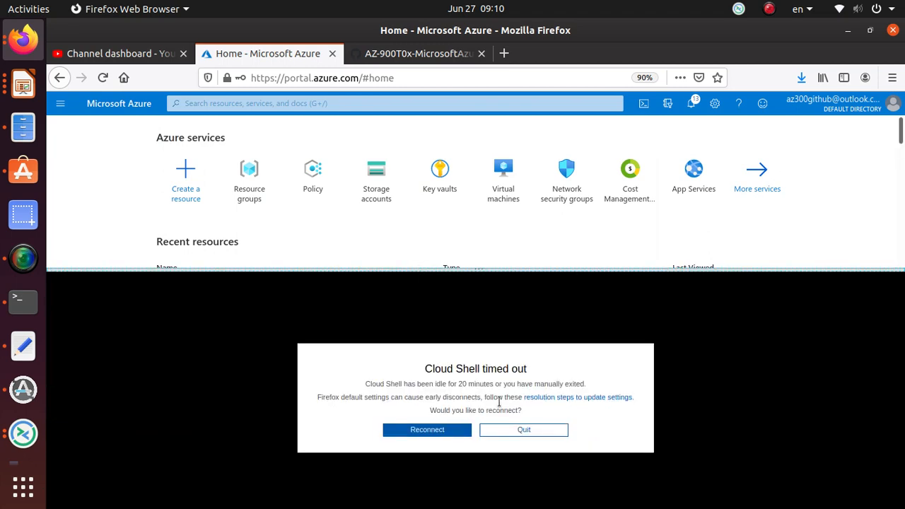
left_click(523, 435)
Search the portal for "Policy" and open the Policy service
left_click(238, 103)
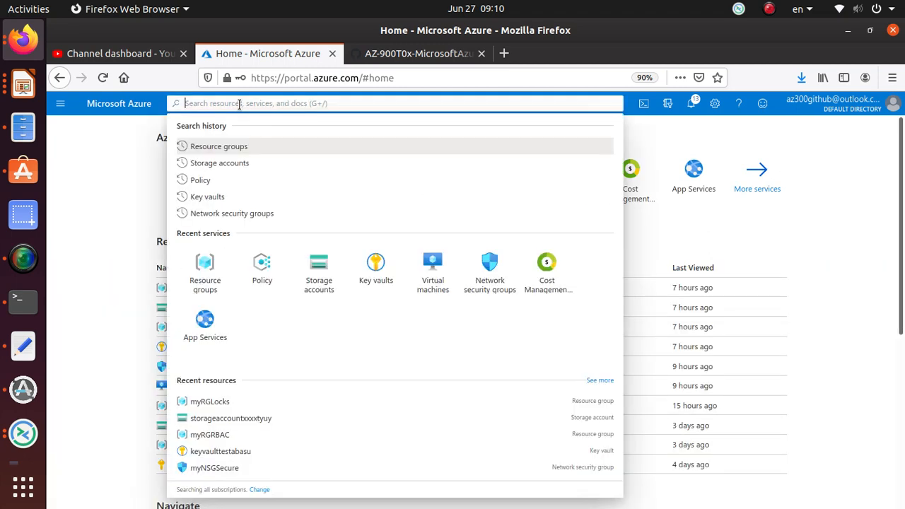
type("Policy")
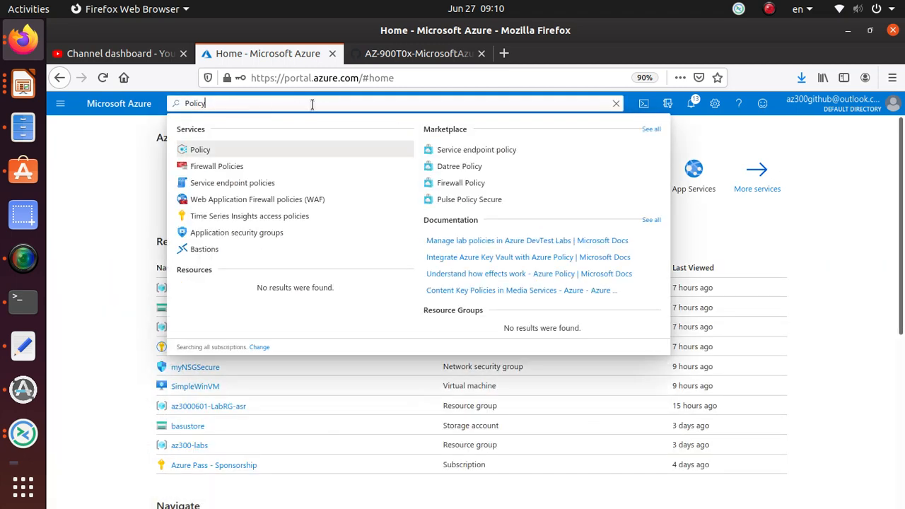
key("Return")
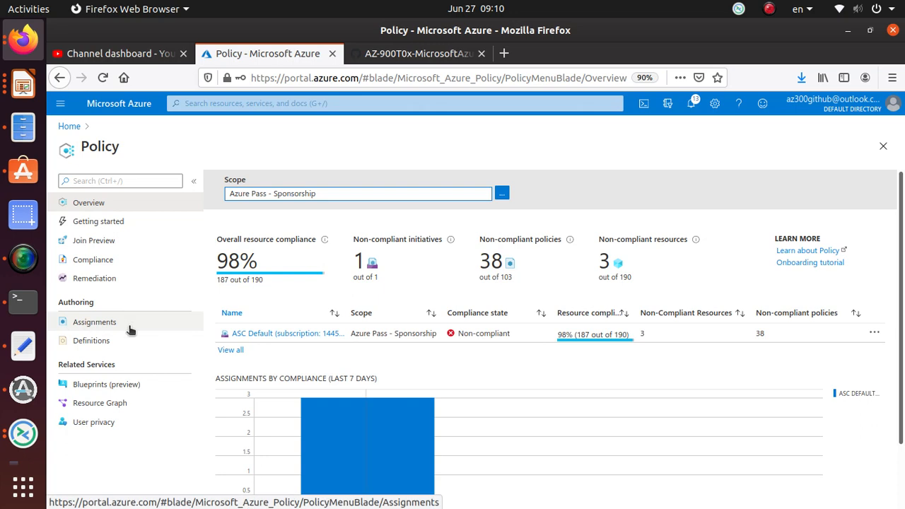
View the policy definitions, and check step 3 of the GitHub walkthrough for how to assign a policy
left_click(106, 345)
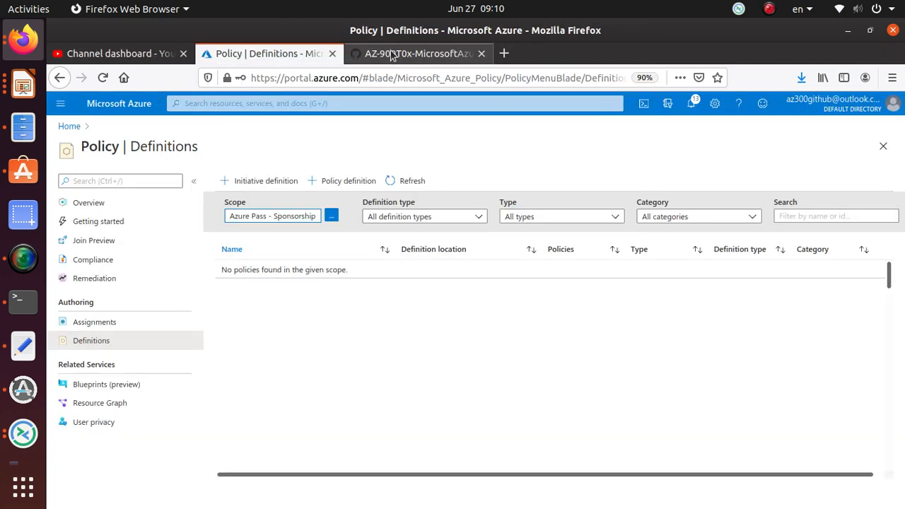
key("ctrl+Tab")
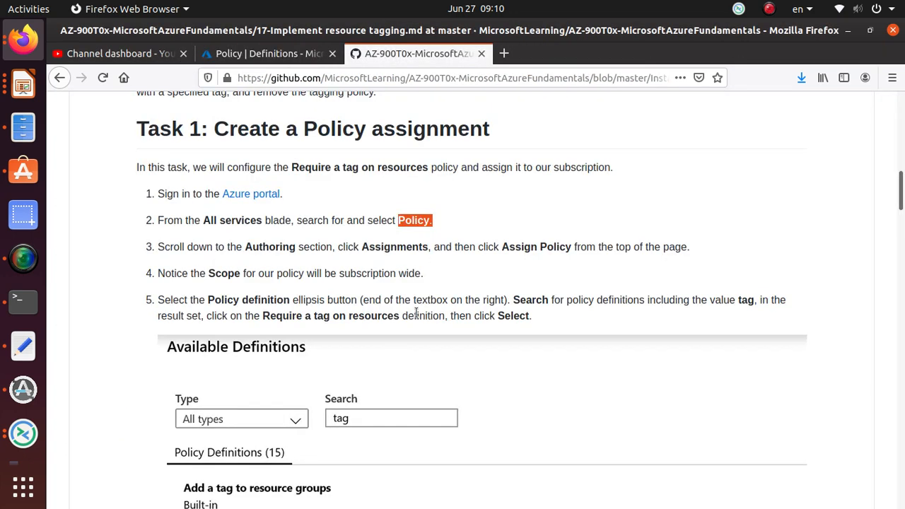
double_click(407, 244)
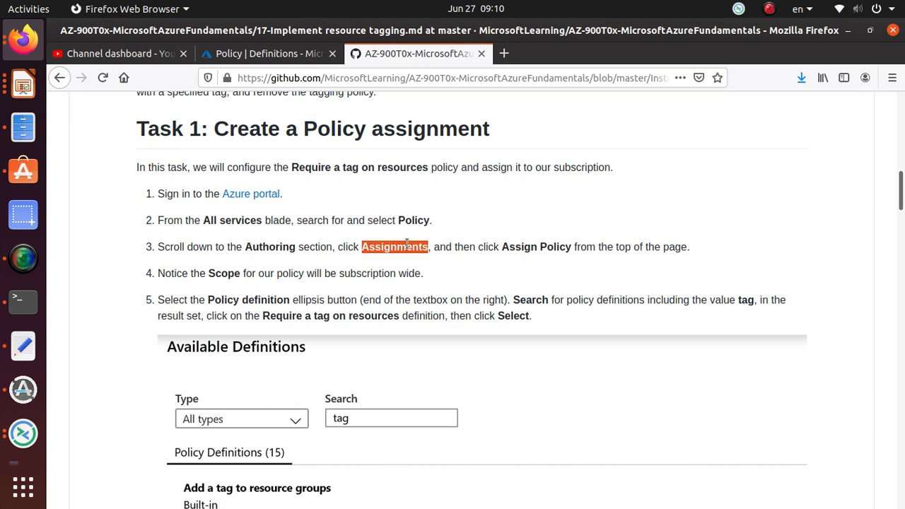
double_click(556, 247)
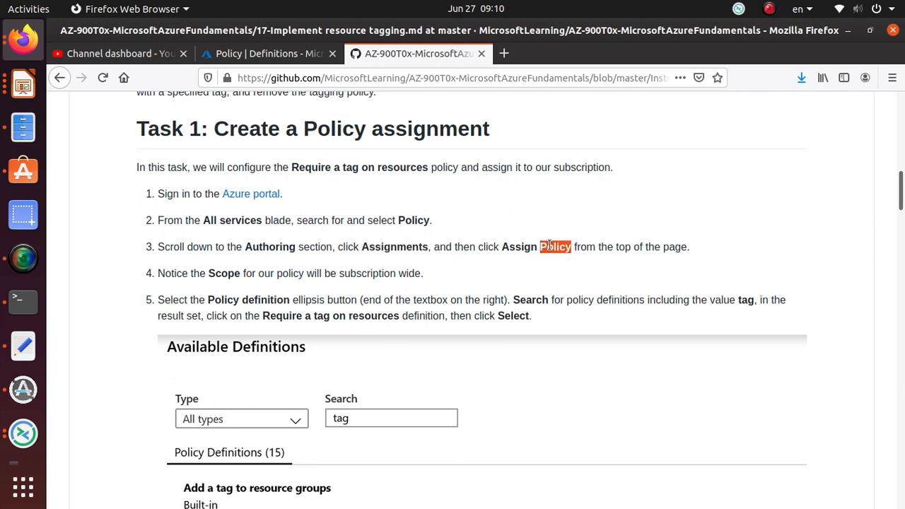
left_click(396, 269)
Switch back to the Azure portal, open the policy assignments and start a new policy assignment
left_click(268, 53)
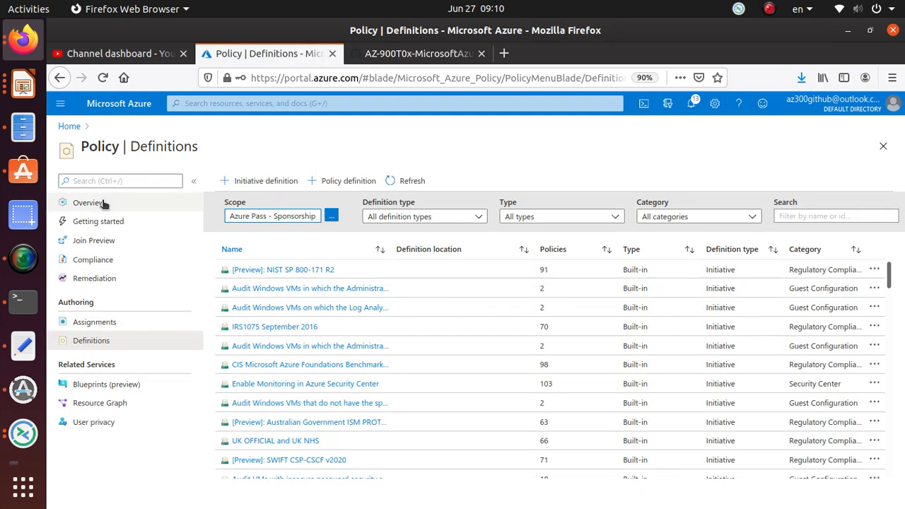
left_click(102, 327)
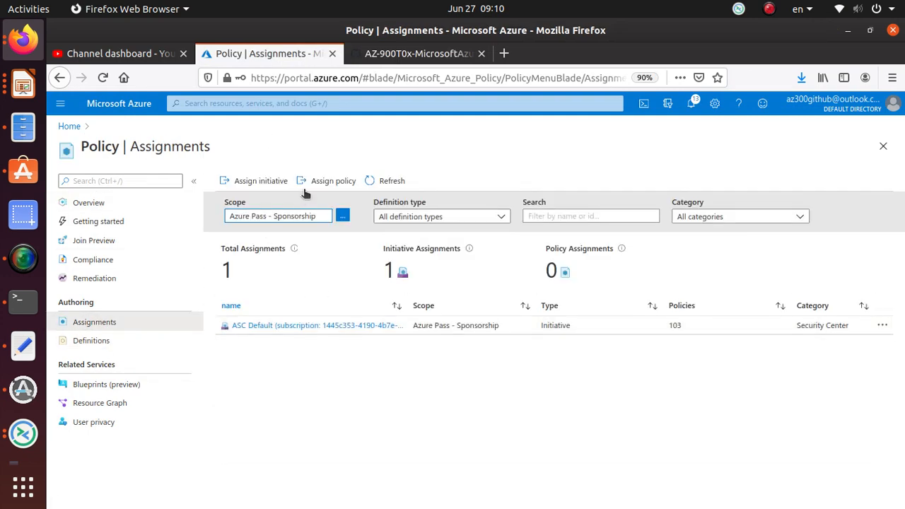
left_click(341, 181)
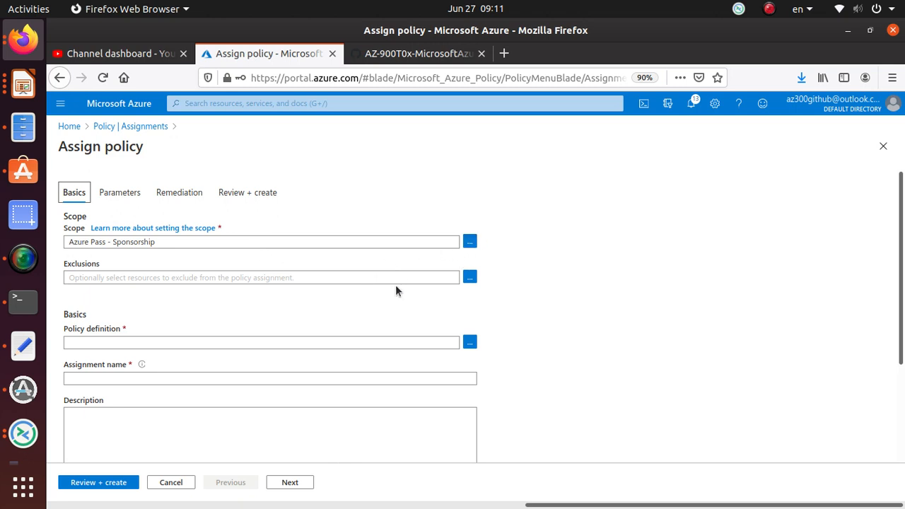
Switch to the GitHub walkthrough and read steps 4 and 5 on the policy scope and the policy definition search
left_click(405, 57)
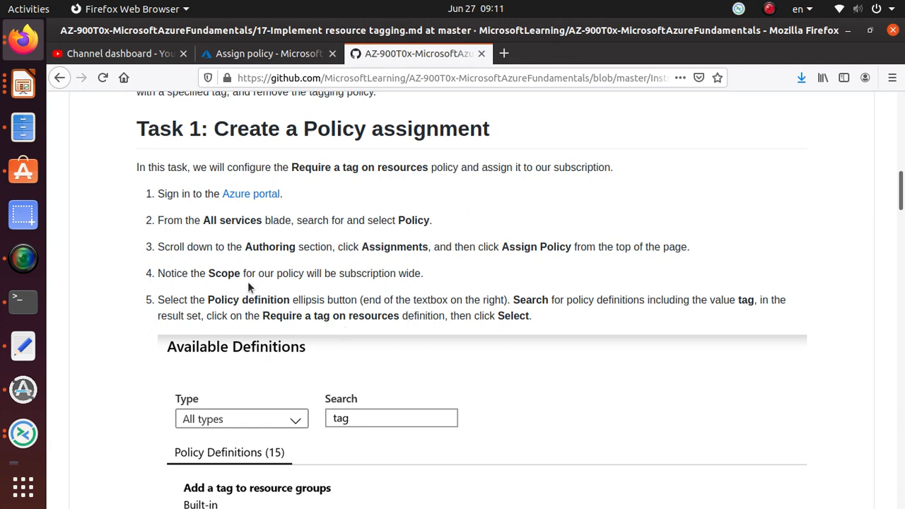
scroll(243, 261, "down", 1)
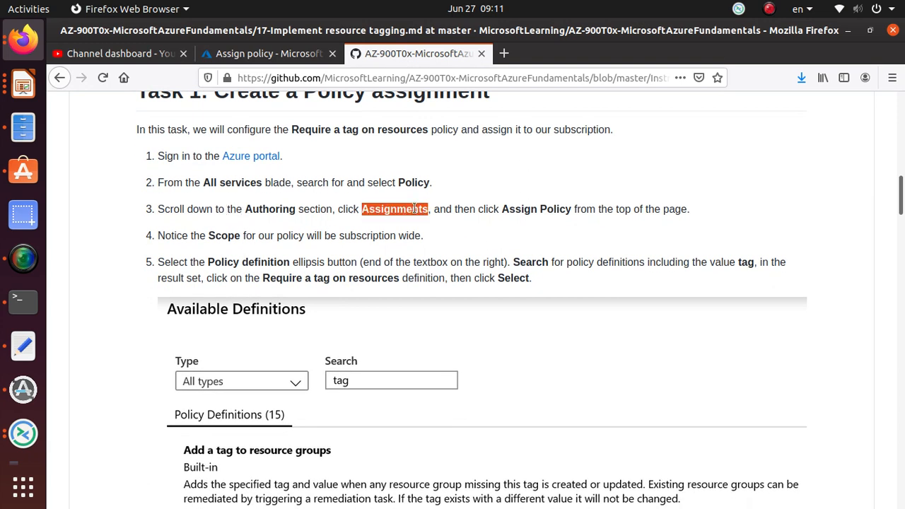
triple_click(229, 235)
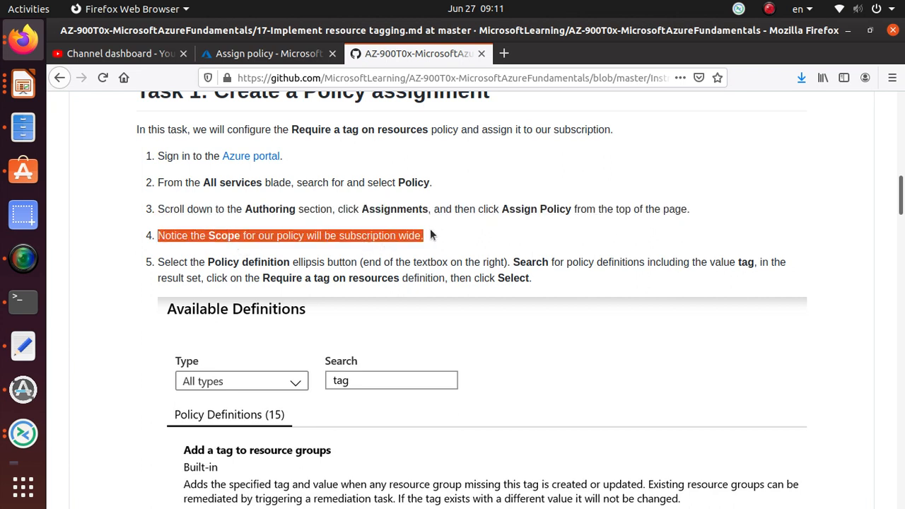
scroll(424, 255, "down", 2)
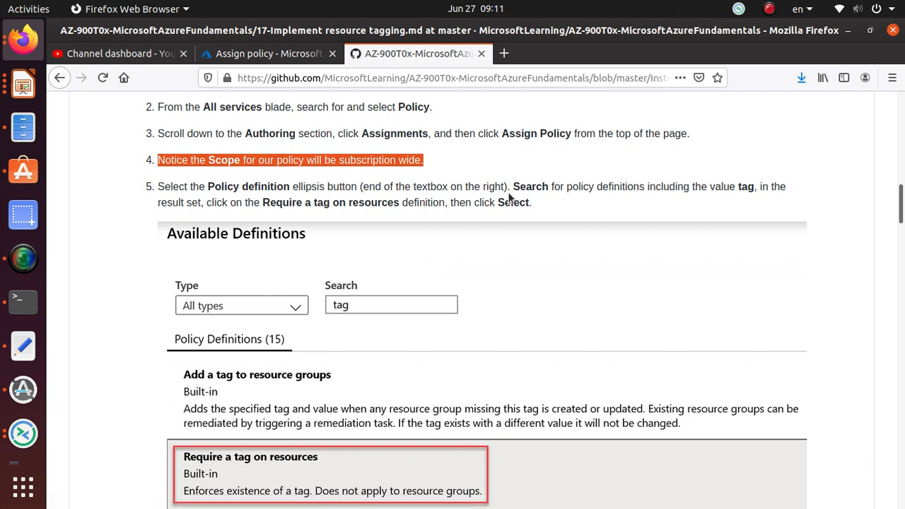
left_click_drag(736, 187, 748, 188)
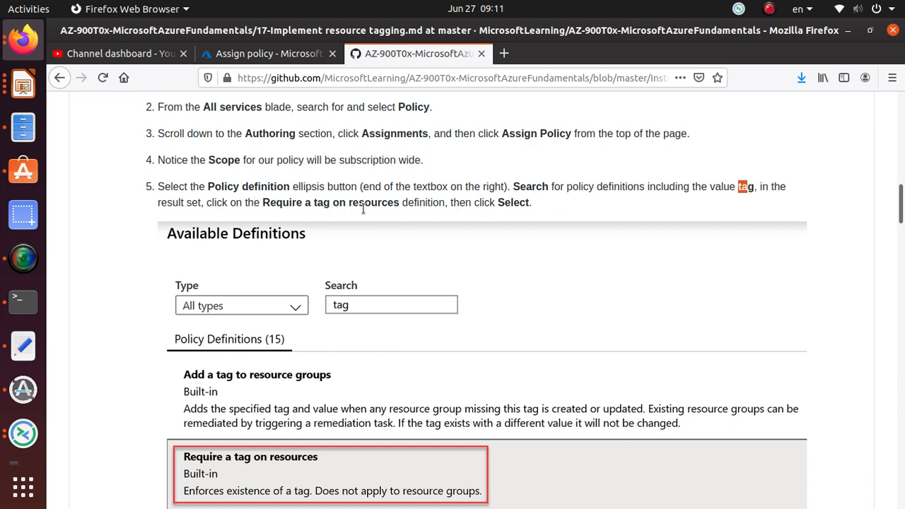
Return to the Azure portal and filter the available policy definitions for the new assignment by "tag"
left_click(286, 56)
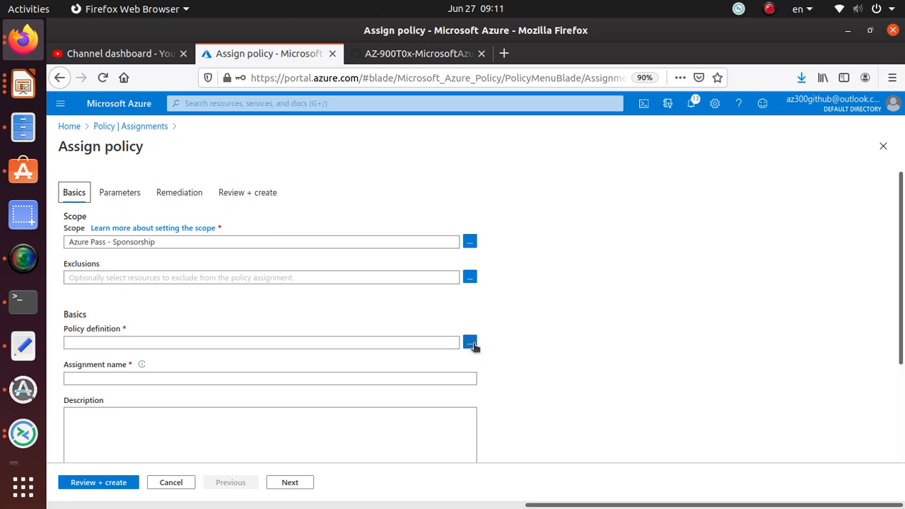
left_click(469, 343)
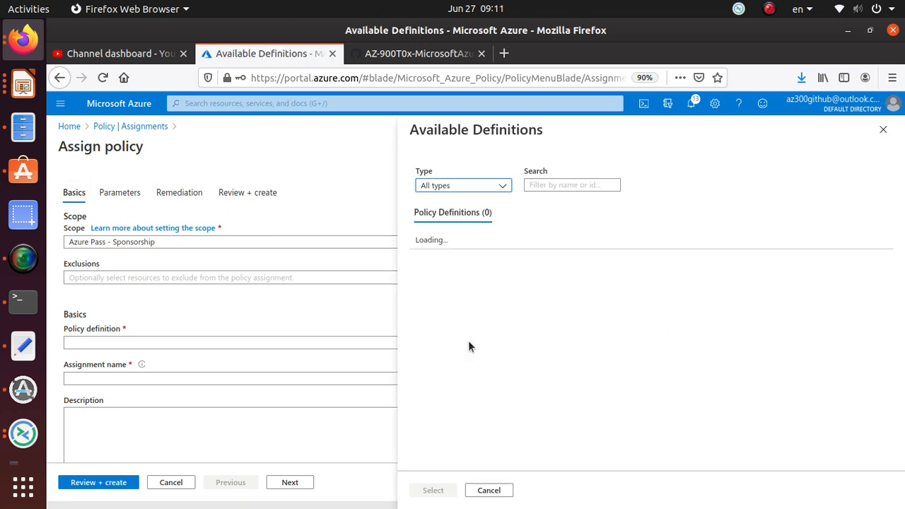
left_click(560, 185)
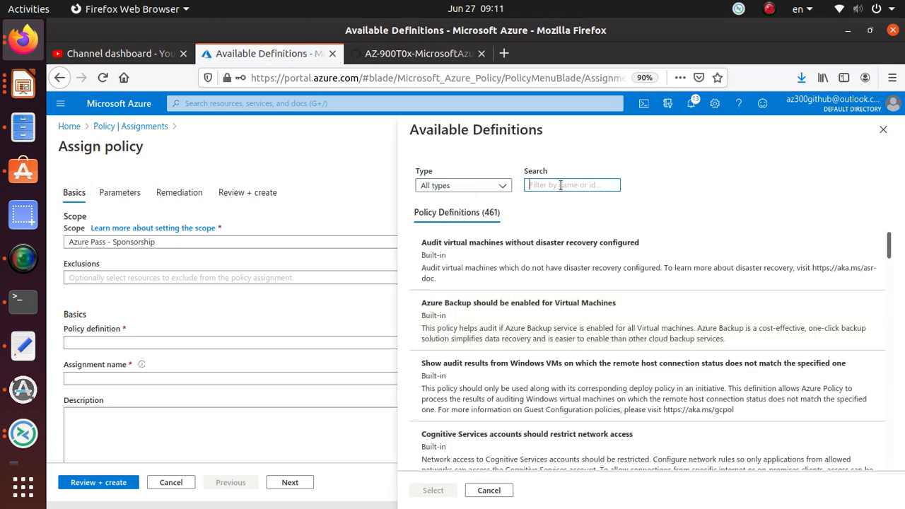
type("tag")
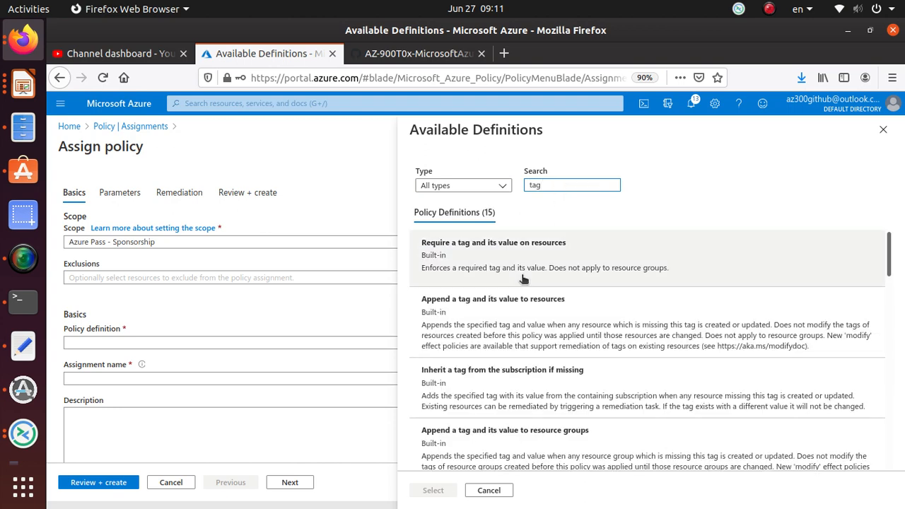
Check the GitHub walkthrough, and choose "Require a tag and its value on resources" as the policy definition in the Azure portal
left_click(419, 53)
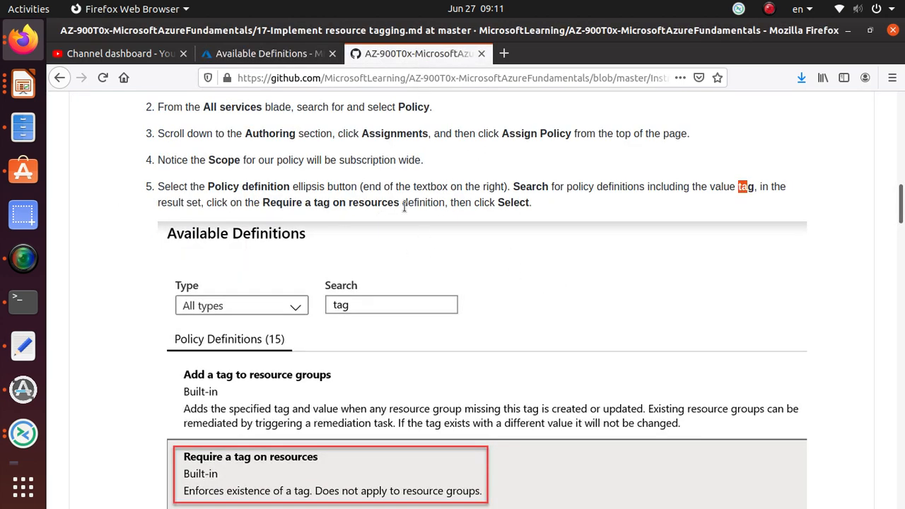
left_click(268, 54)
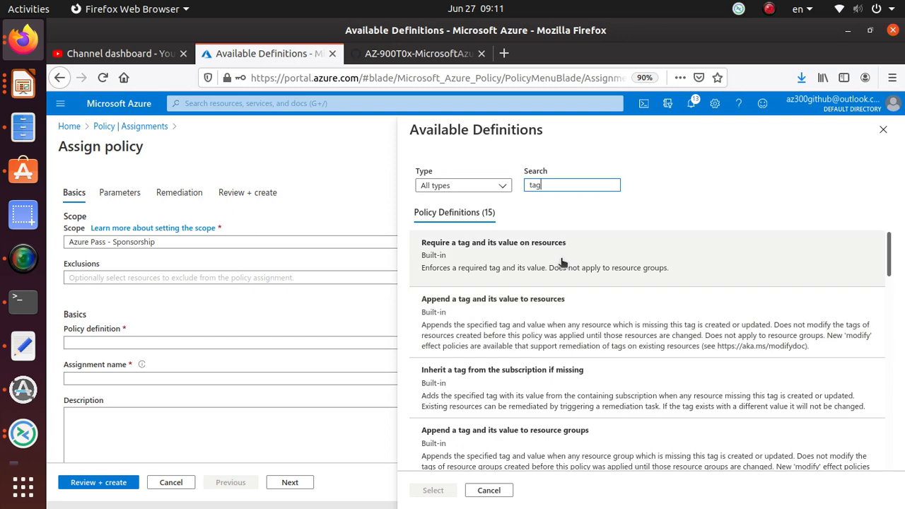
scroll(562, 262, "down", 5)
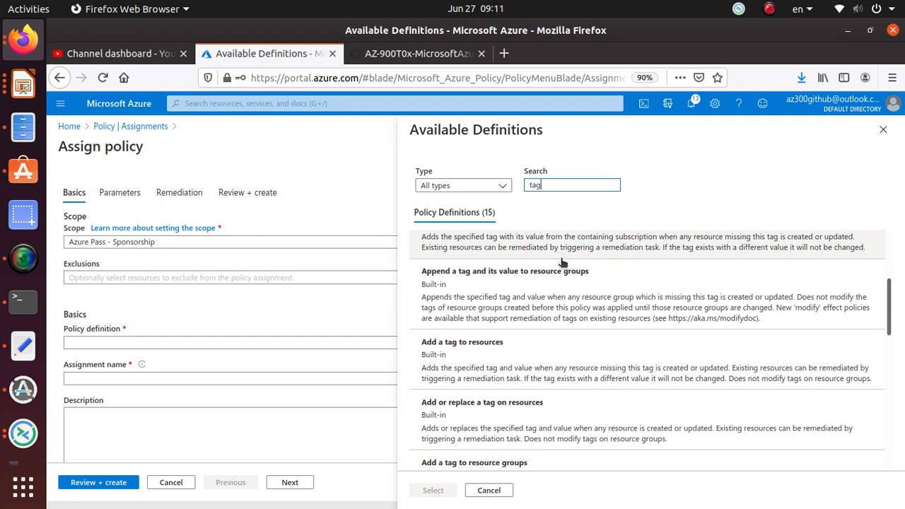
scroll(562, 262, "up", 5)
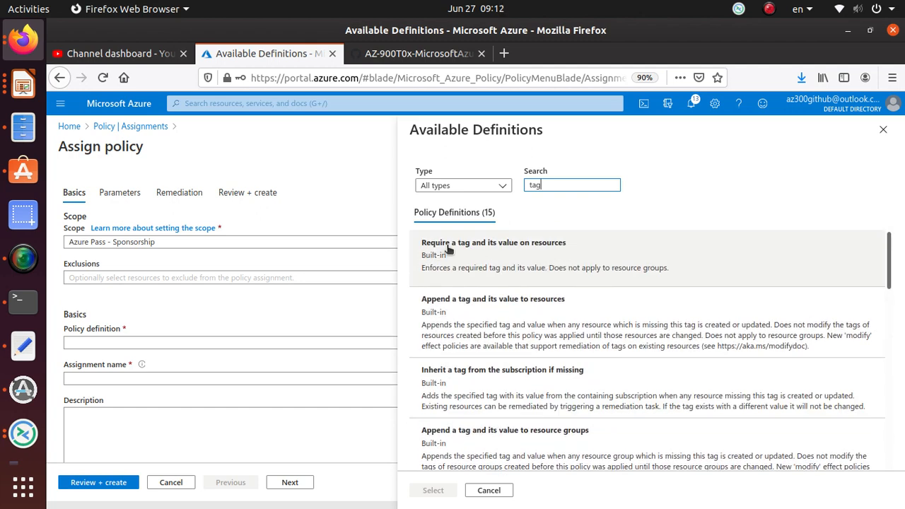
left_click(511, 251)
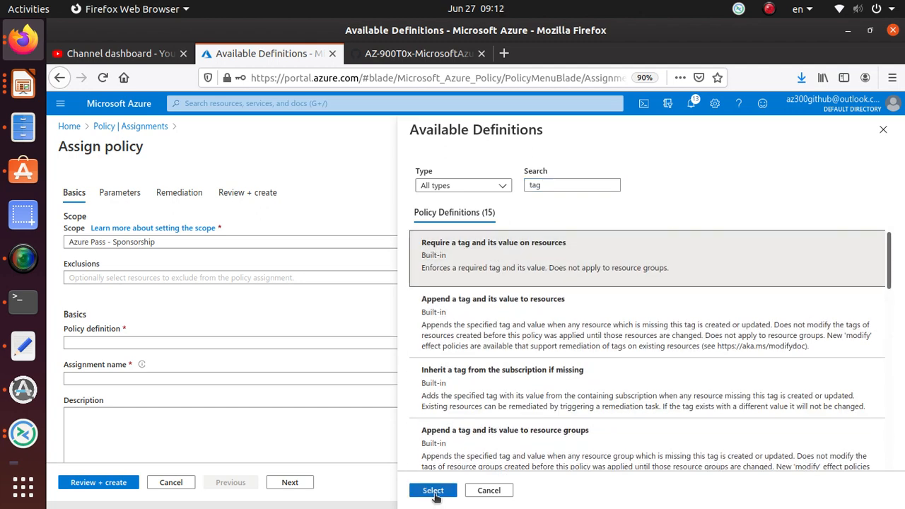
scroll(586, 283, "down", 2)
scroll(538, 375, "down", 2)
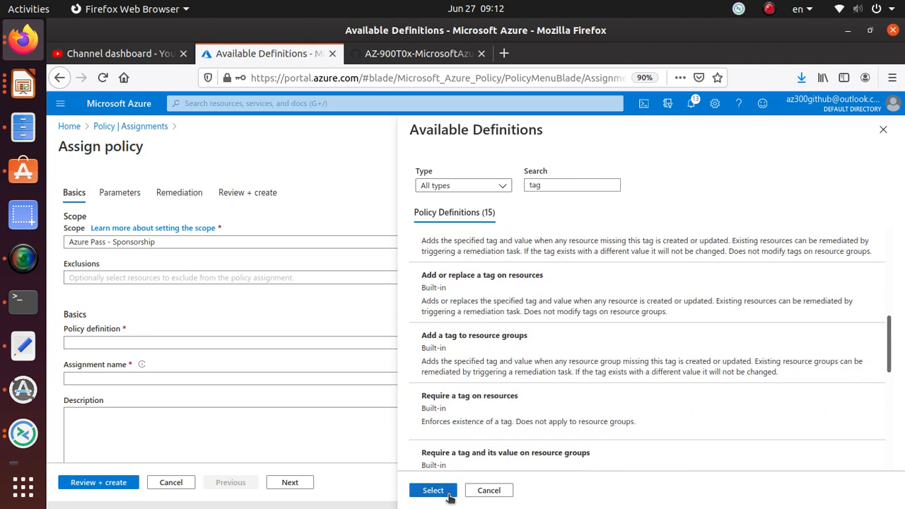
left_click(431, 493)
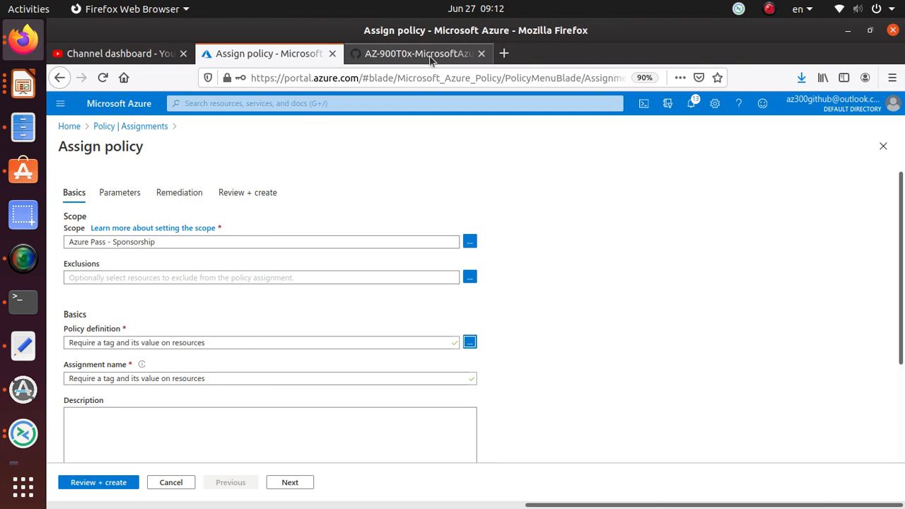
Switch to the GitHub walkthrough and read steps 5 and 6 on the policy definition and the assignment parameters
left_click(472, 57)
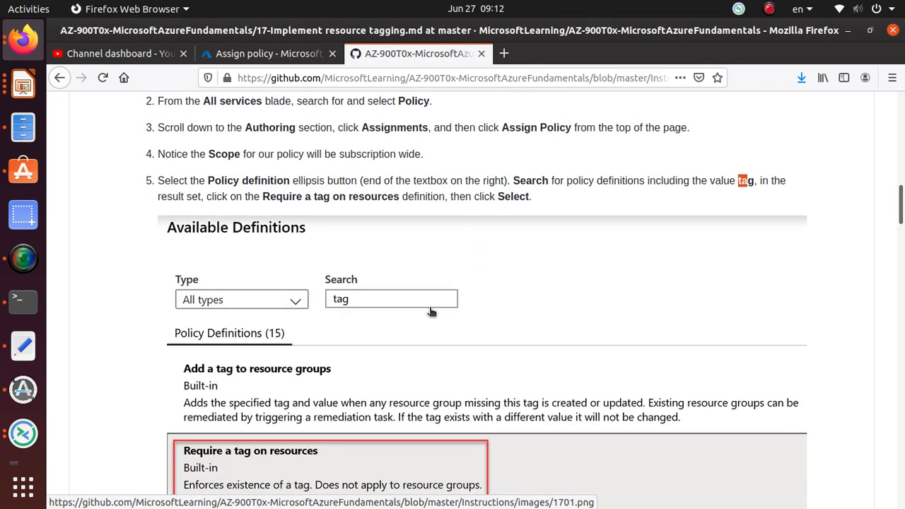
scroll(431, 311, "down", 2)
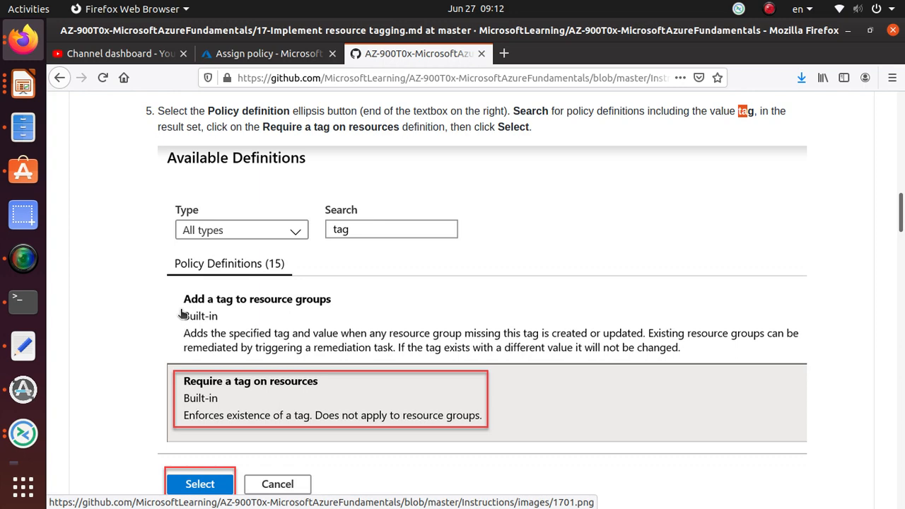
scroll(182, 313, "up", 2)
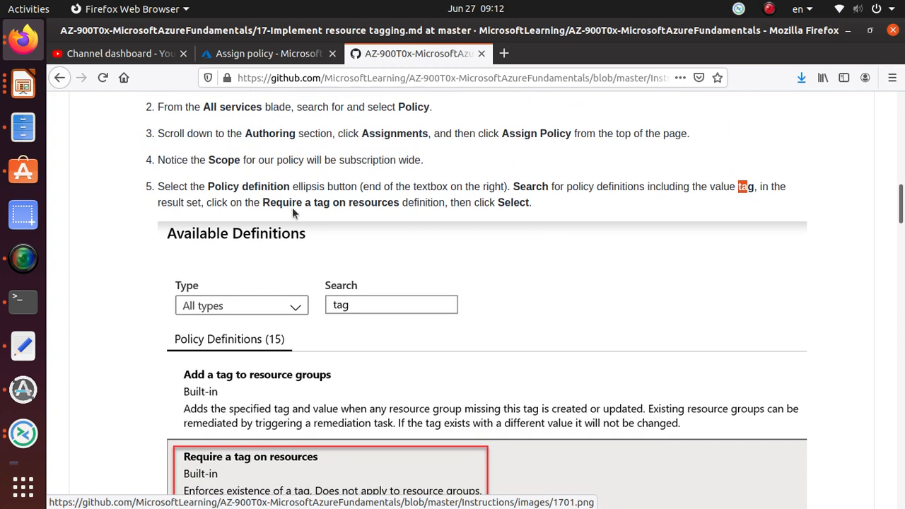
scroll(460, 268, "down", 2)
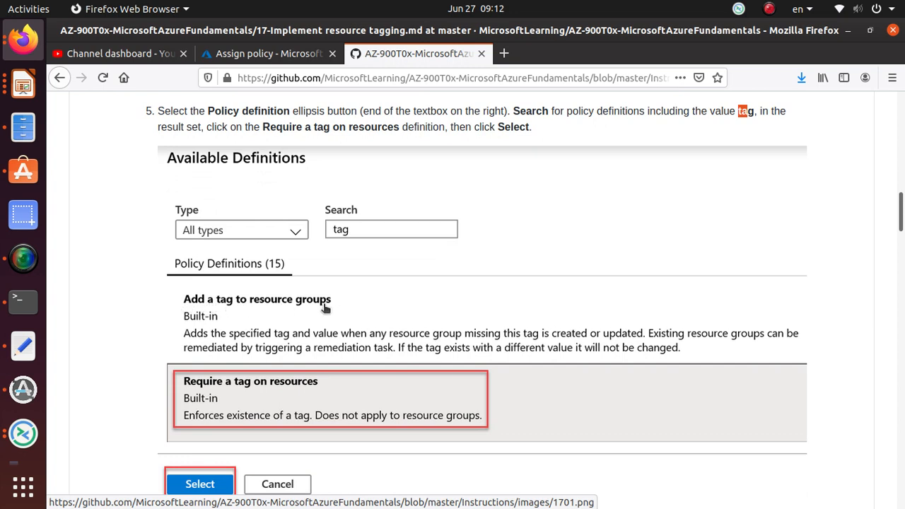
scroll(326, 307, "up", 1)
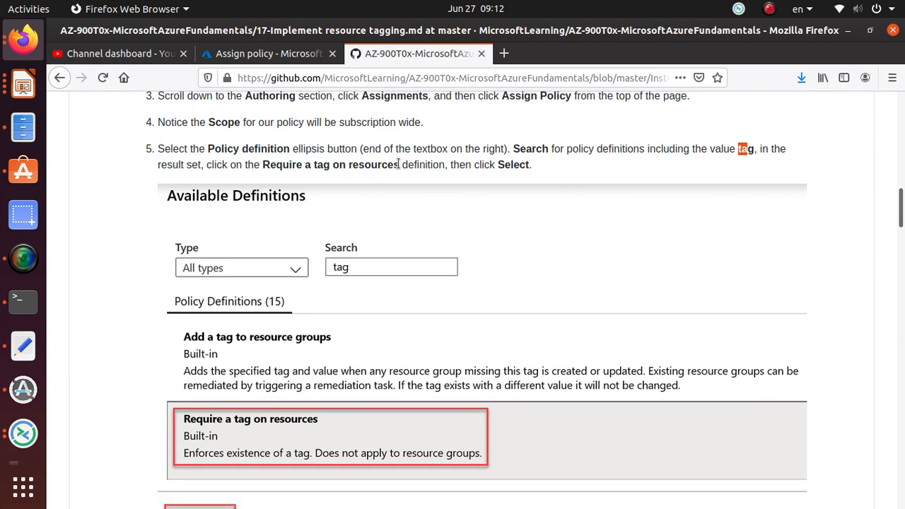
scroll(385, 203, "down", 5)
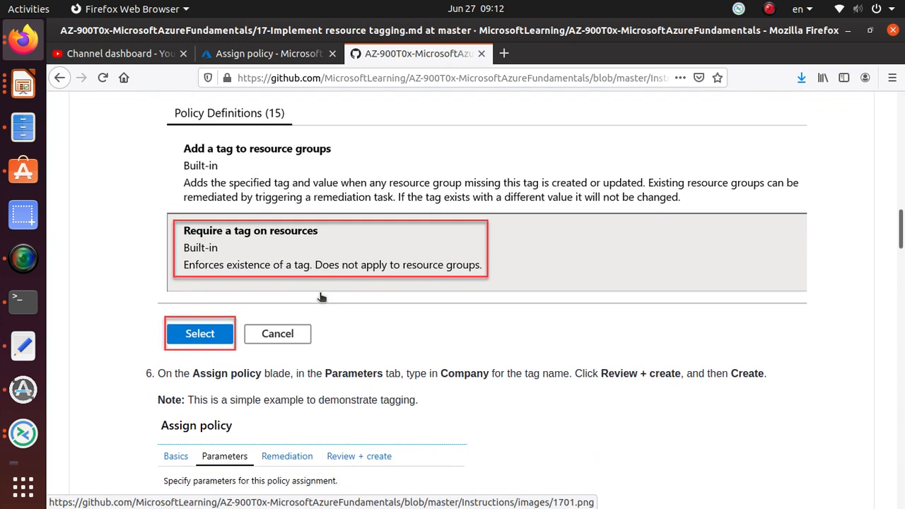
scroll(320, 297, "down", 5)
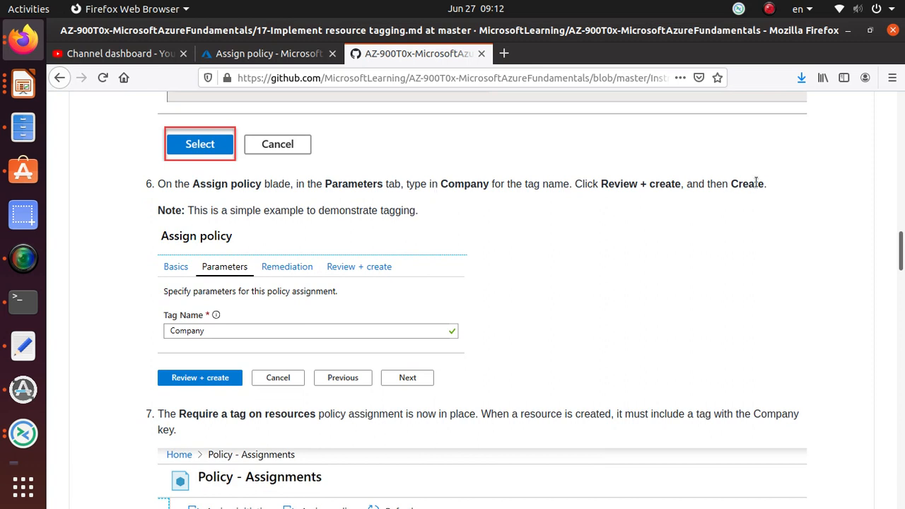
Return to the Azure portal, filter the available definitions by "tag" and choose "Add a tag to resource groups" as the policy definition
left_click(284, 56)
scroll(422, 337, "down", 3)
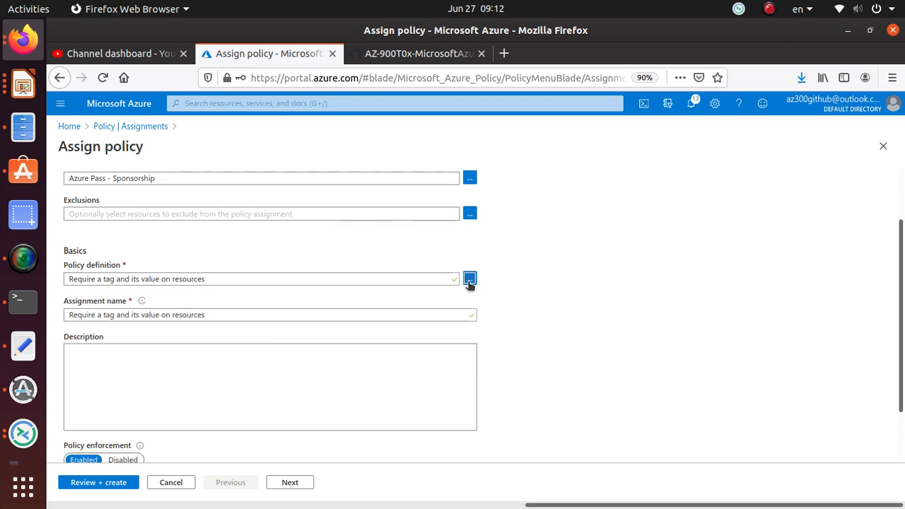
left_click(469, 279)
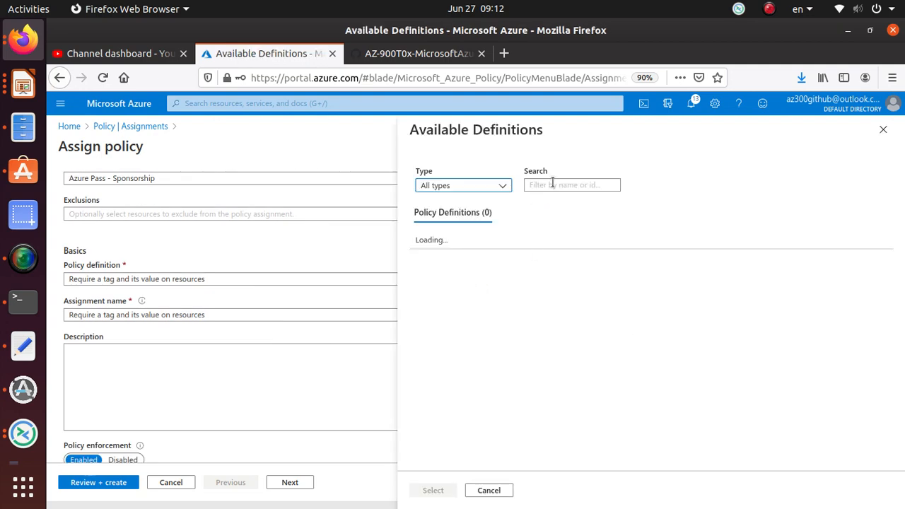
left_click(552, 184)
type("ta")
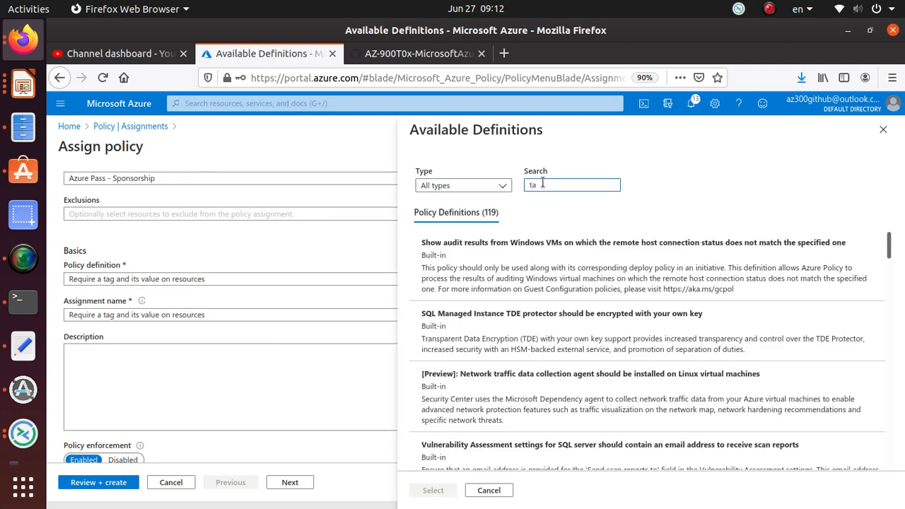
type("g")
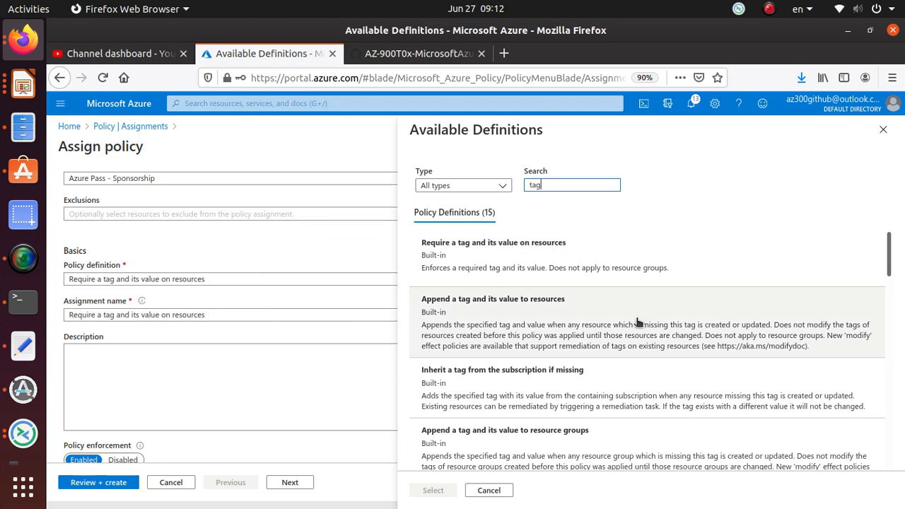
scroll(636, 322, "down", 2)
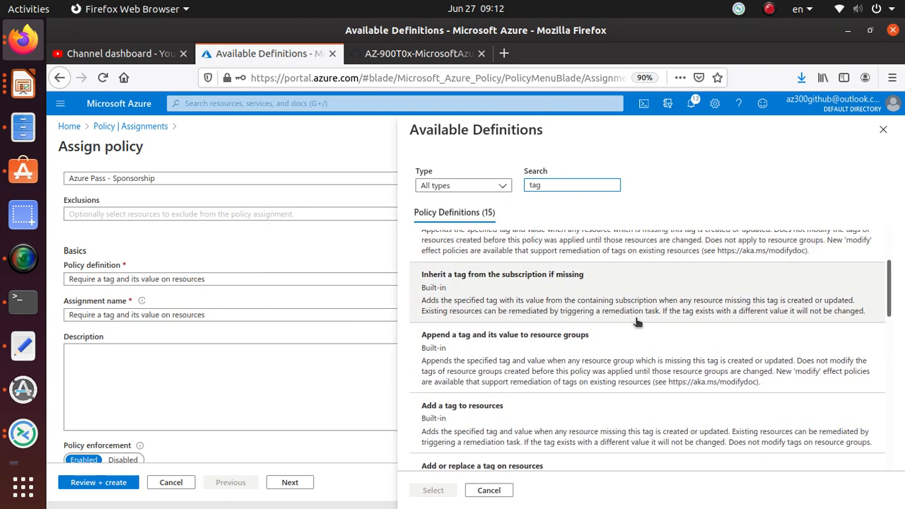
scroll(636, 322, "down", 2)
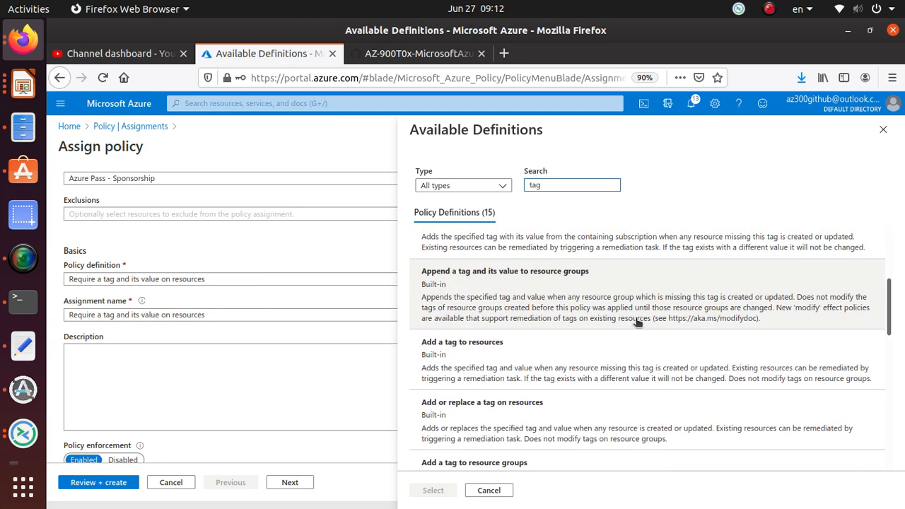
scroll(636, 322, "down", 2)
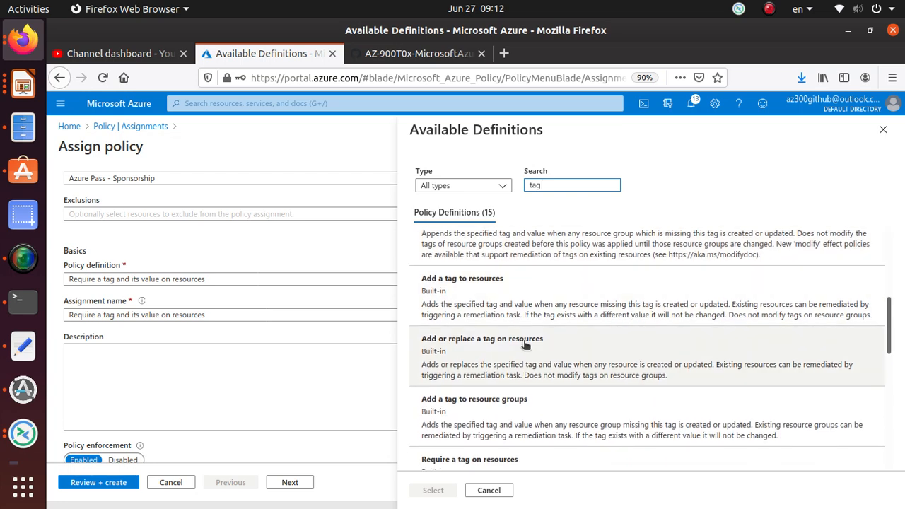
scroll(524, 344, "down", 1)
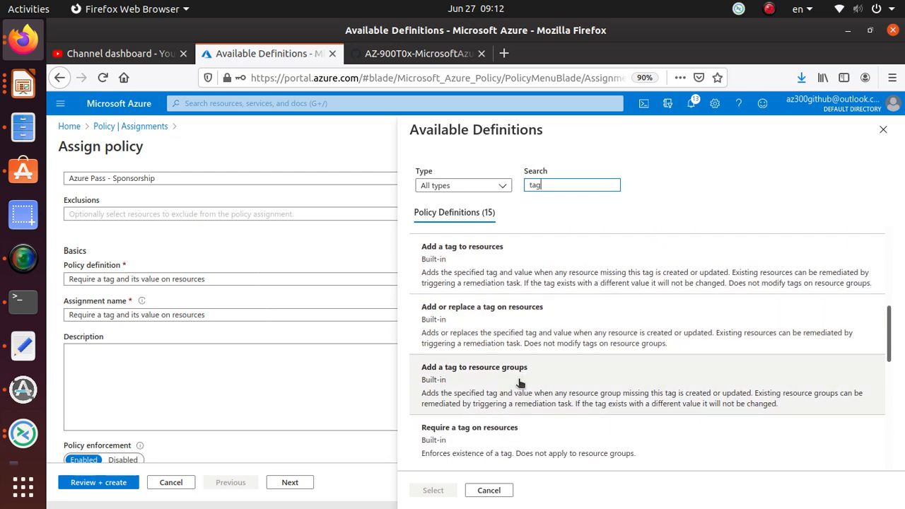
left_click(504, 389)
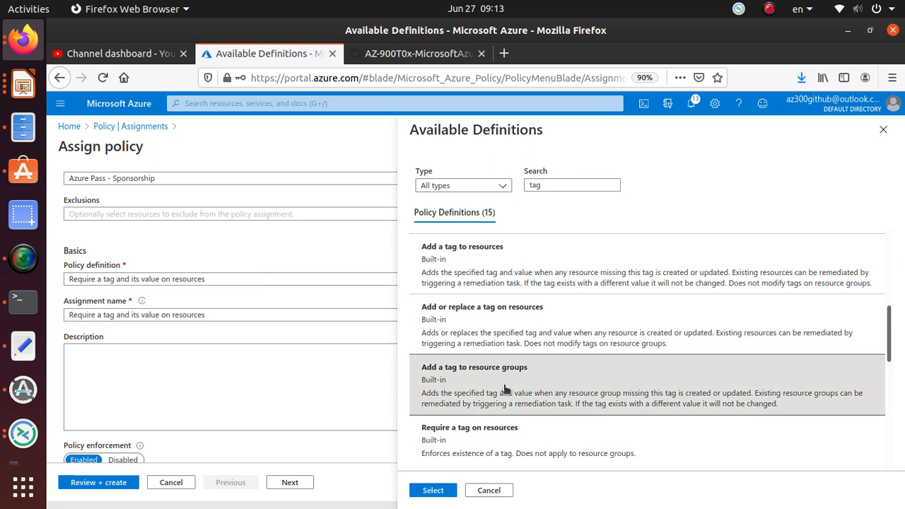
left_click(432, 490)
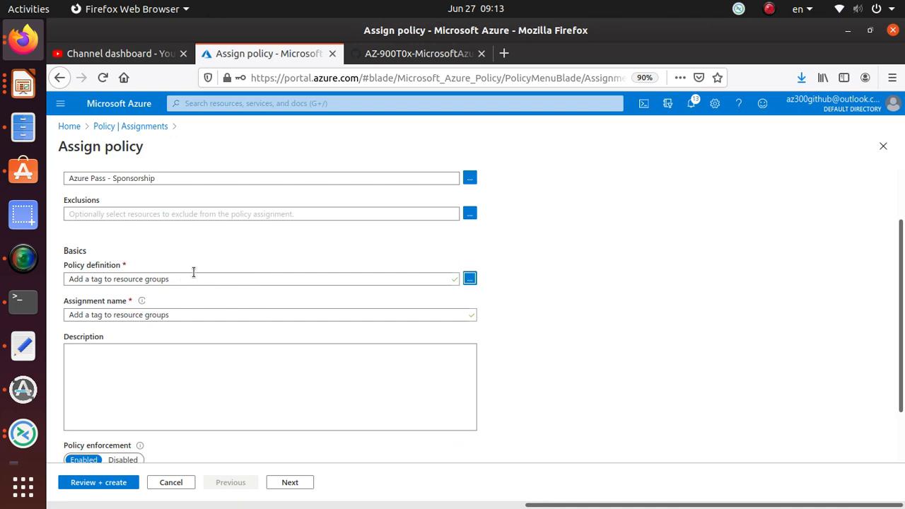
View the assignment's parameters and compare them with steps 5 and 6 of the GitHub walkthrough
scroll(249, 408, "down", 2)
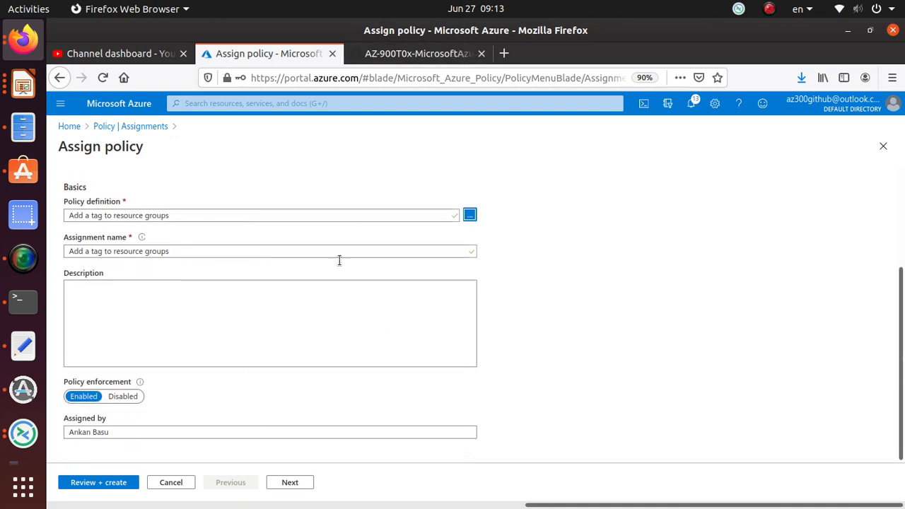
scroll(316, 290, "up", 3)
left_click(117, 193)
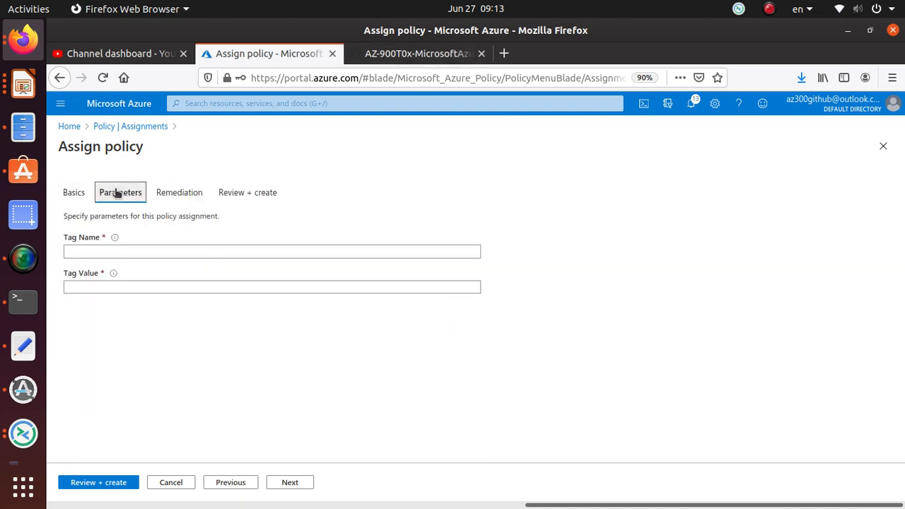
left_click(407, 55)
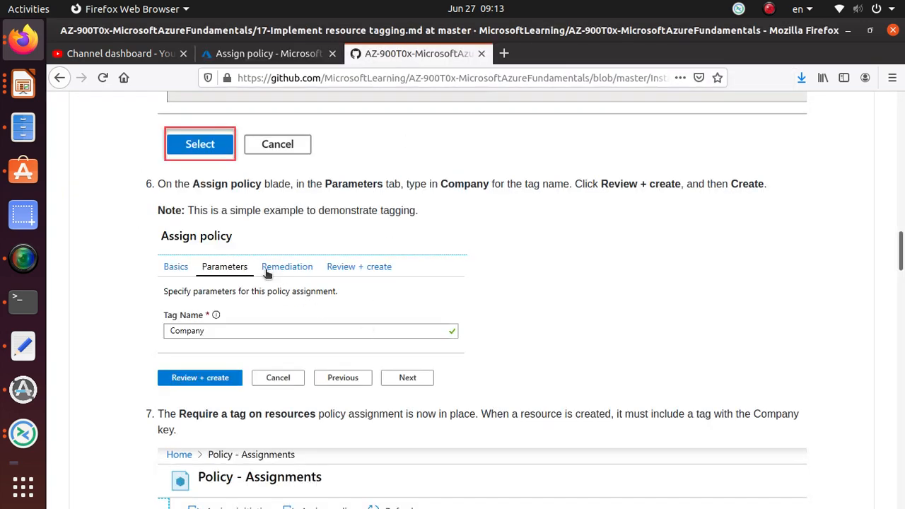
scroll(277, 302, "down", 2)
scroll(277, 302, "up", 8)
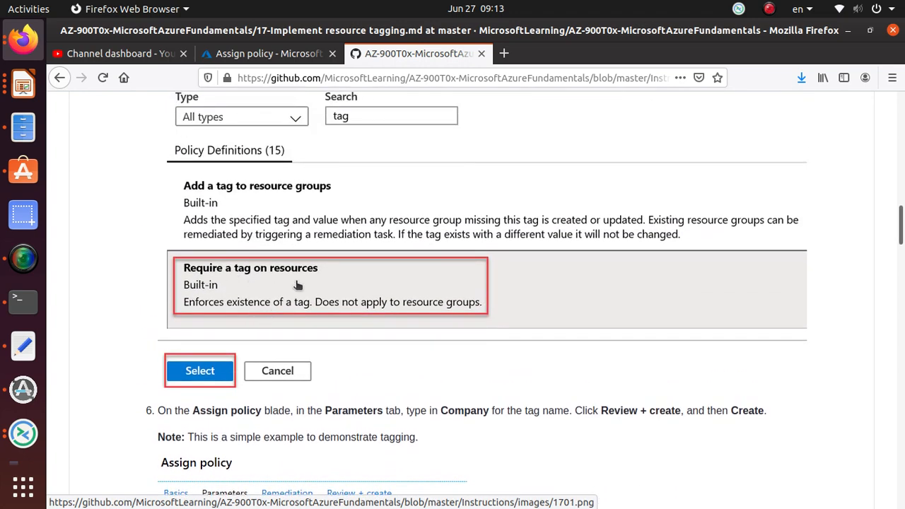
Return to the Azure portal, filter the available definitions by "tag" and choose "Require a tag on resources" as the policy definition
left_click(269, 55)
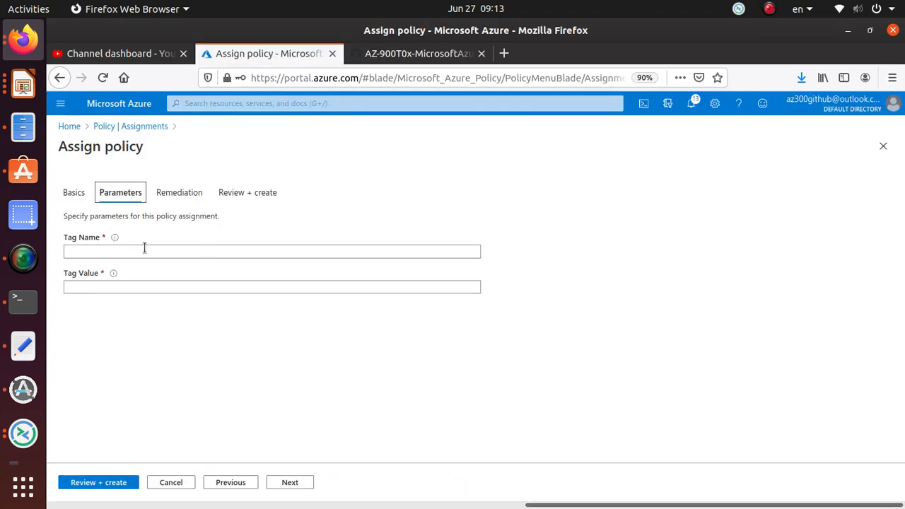
left_click(73, 196)
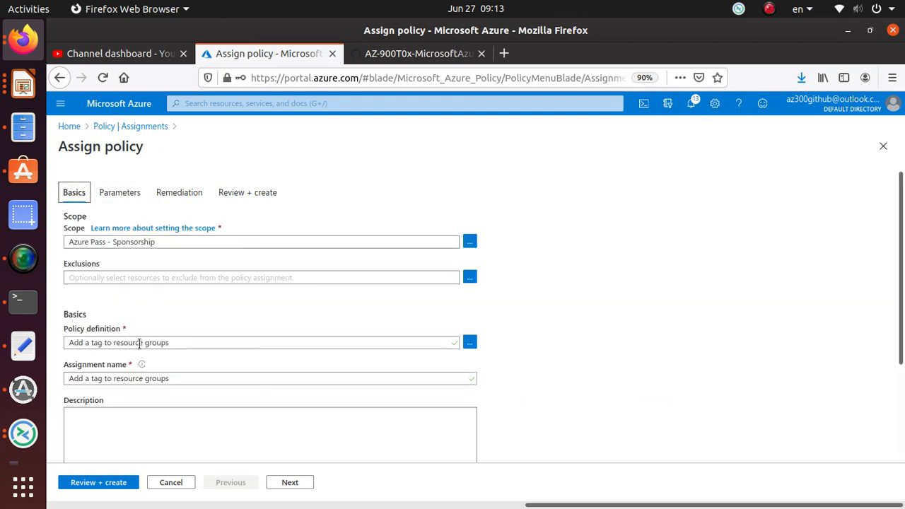
left_click(471, 343)
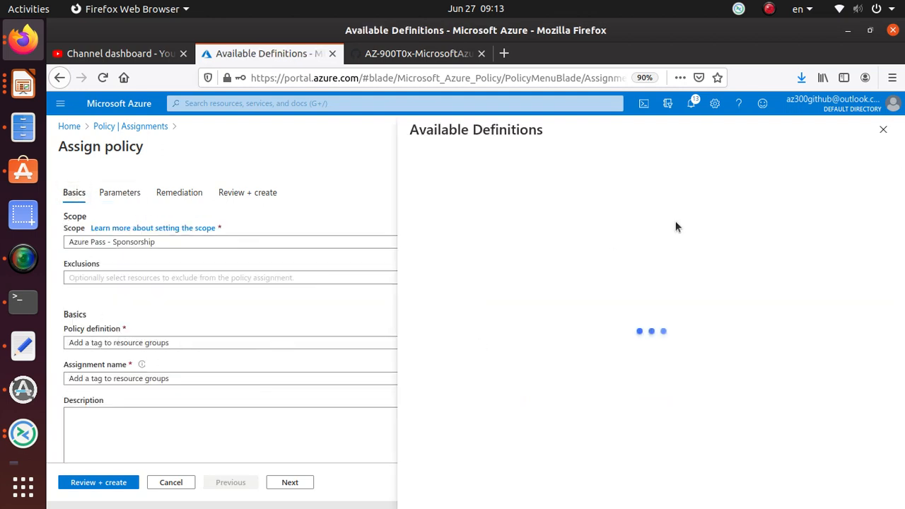
left_click(600, 185)
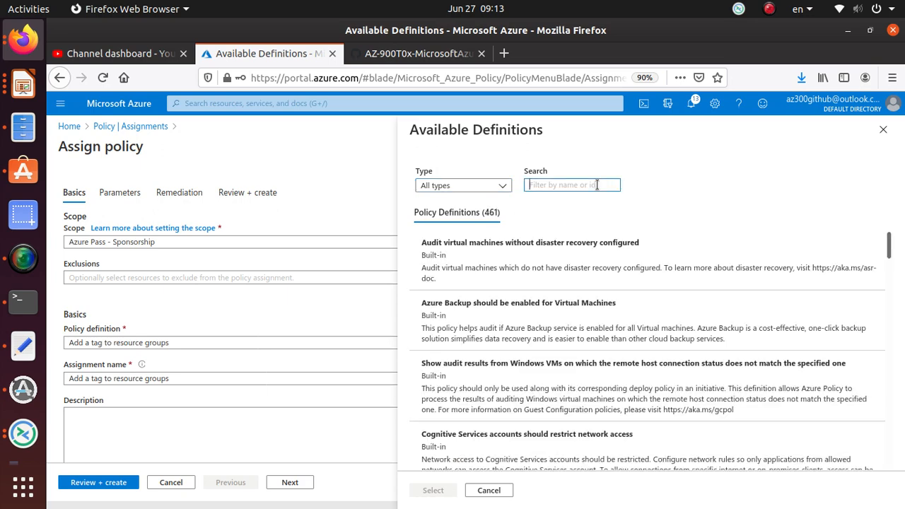
type("tag")
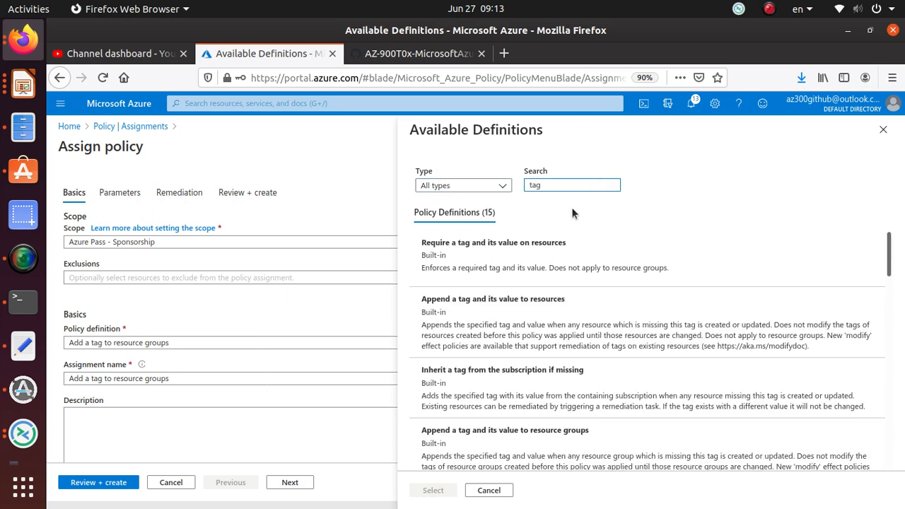
scroll(555, 304, "down", 3)
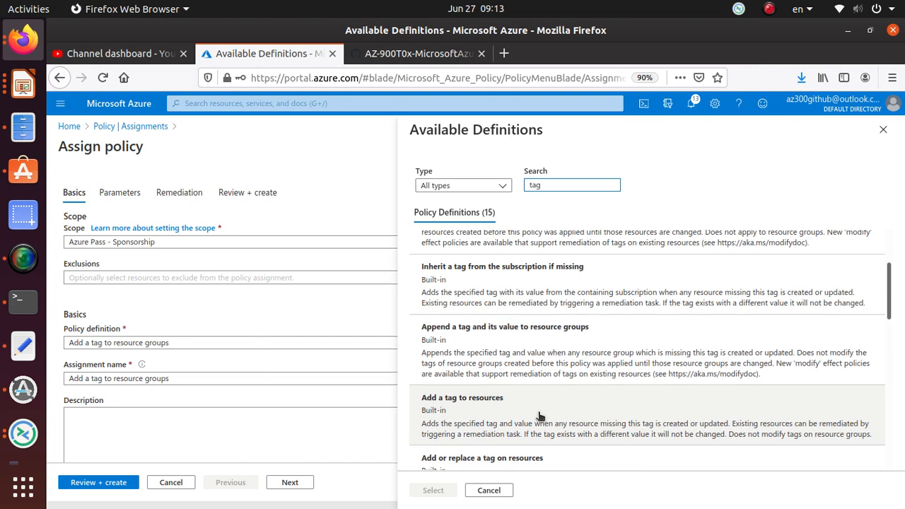
scroll(539, 416, "down", 5)
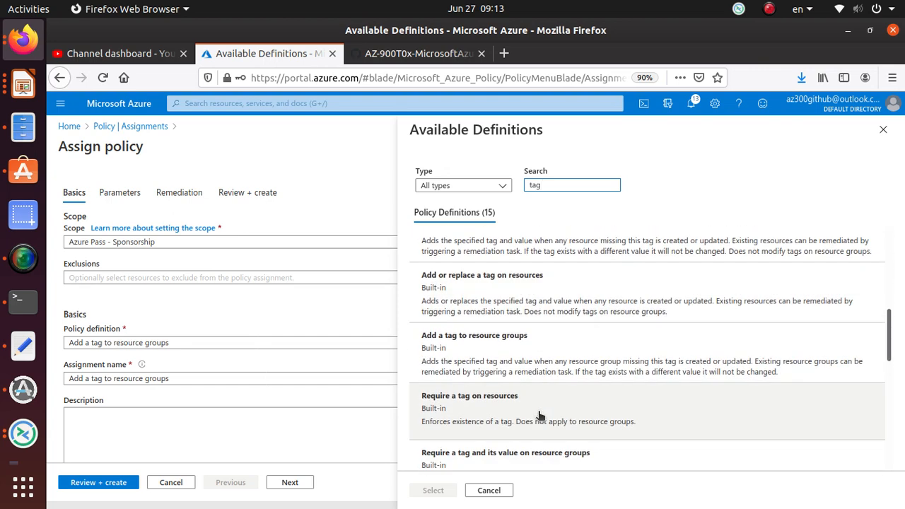
scroll(540, 416, "down", 1)
left_click(507, 374)
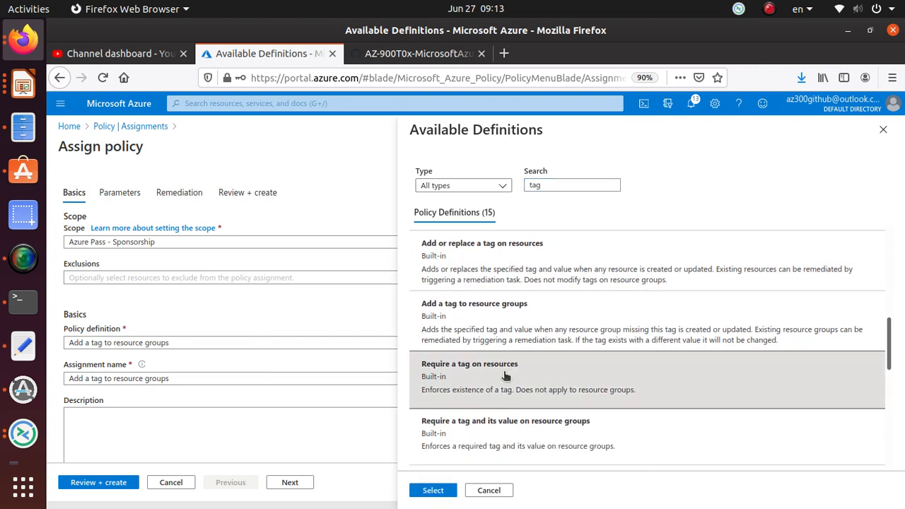
left_click(433, 490)
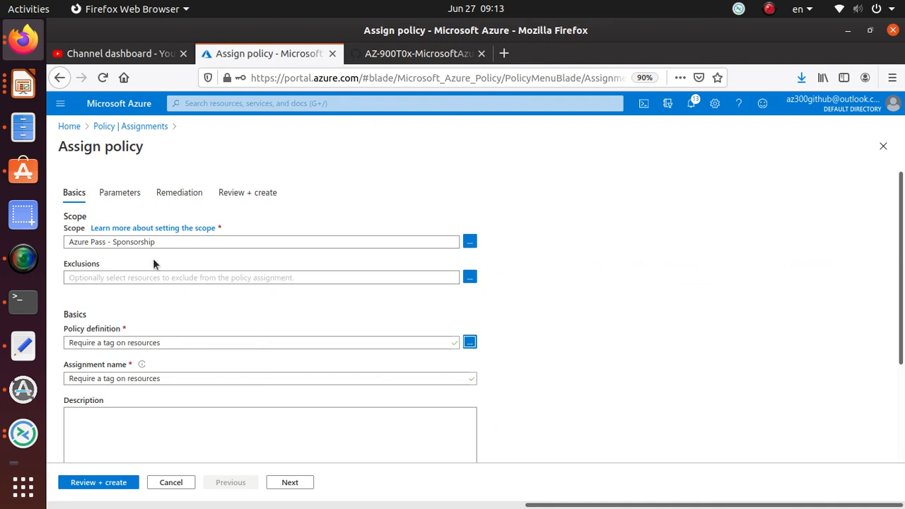
Open the policy assignment's parameters and activate the Tag Name field for entry
left_click(115, 204)
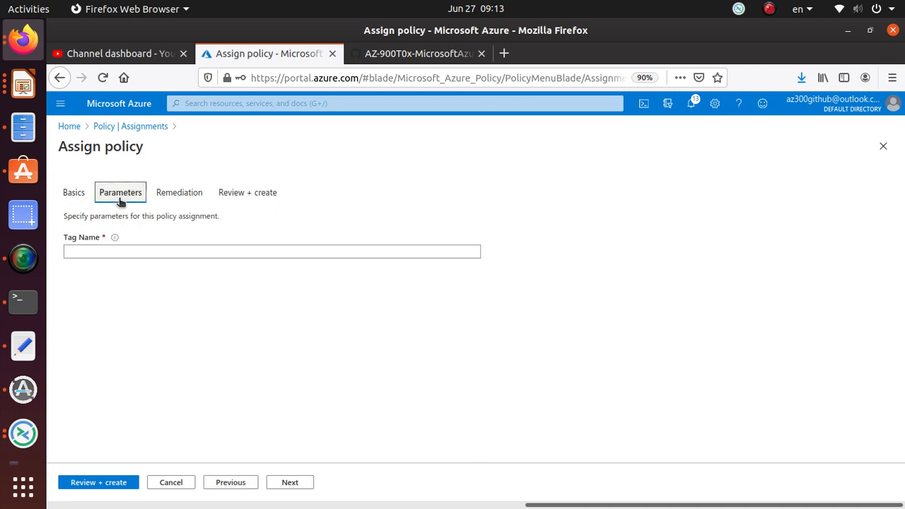
left_click(109, 250)
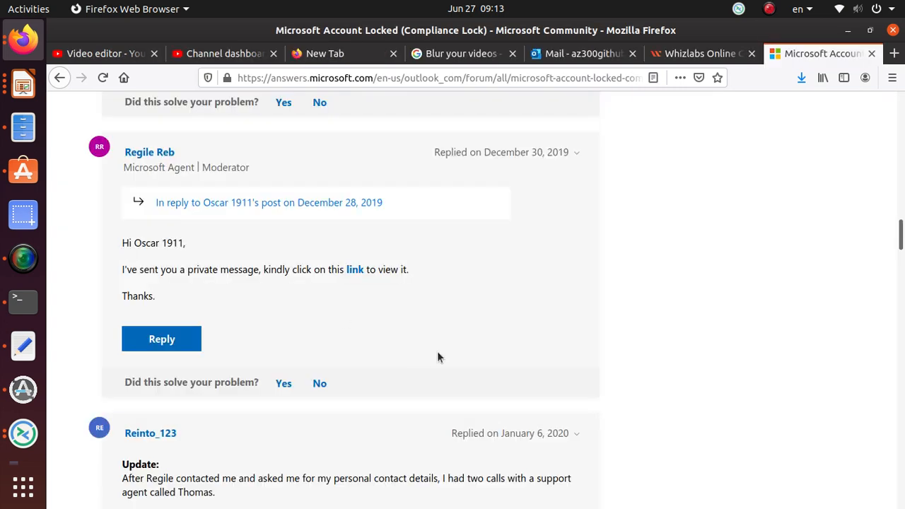
scroll(438, 350, "up", 3)
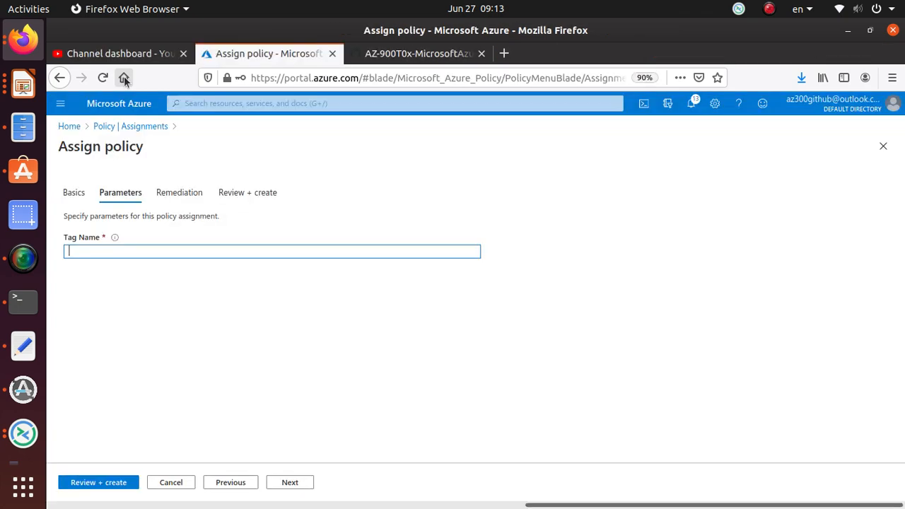
Switch to the GitHub walkthrough and reread Task 1, steps 4 to 6, for the policy definition and the required tag name
left_click(417, 54)
scroll(406, 358, "up", 1)
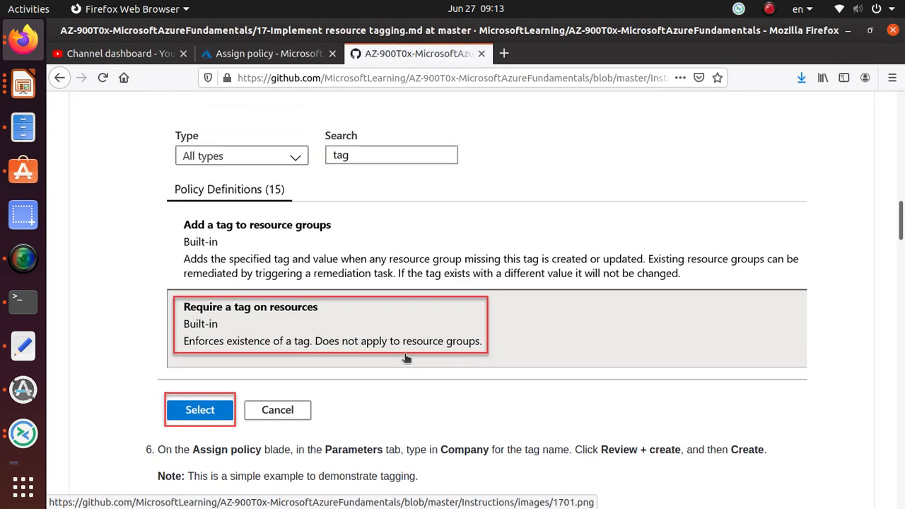
scroll(406, 358, "up", 5)
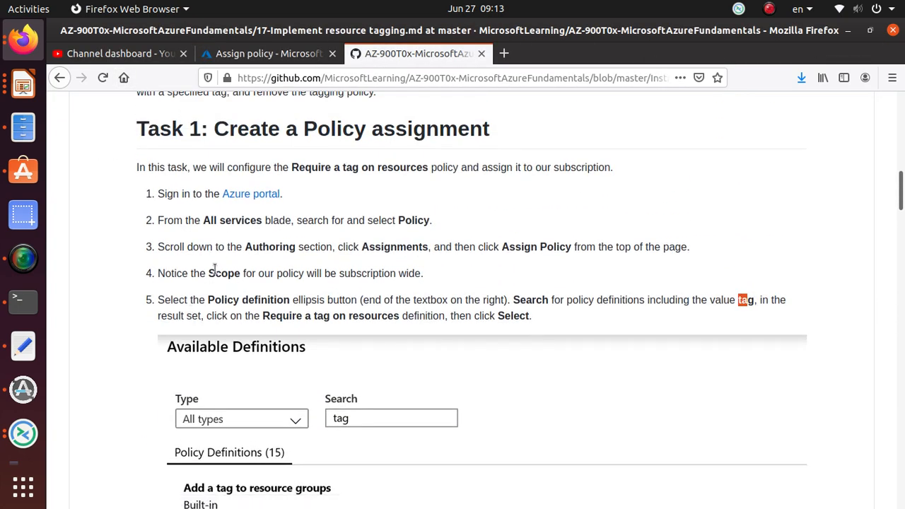
scroll(214, 265, "down", 3)
scroll(214, 266, "up", 5)
scroll(216, 270, "down", 10)
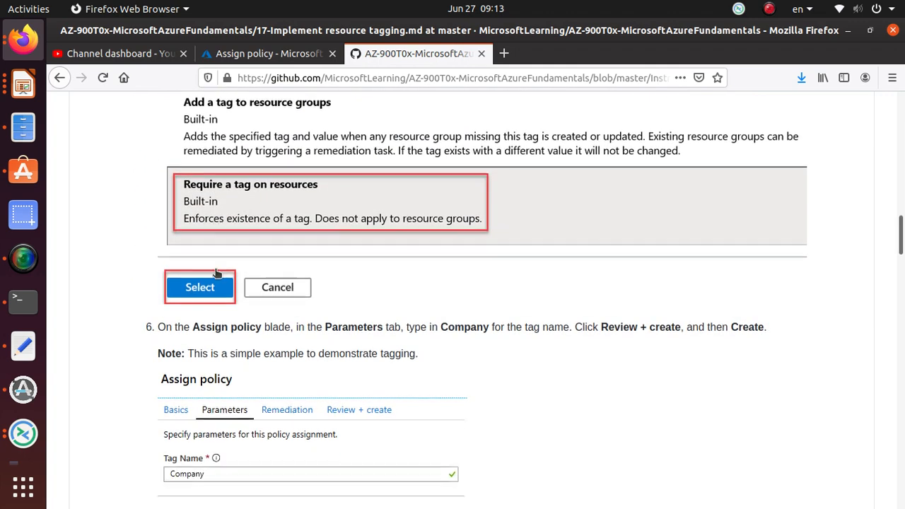
scroll(216, 271, "down", 2)
scroll(216, 271, "down", 2)
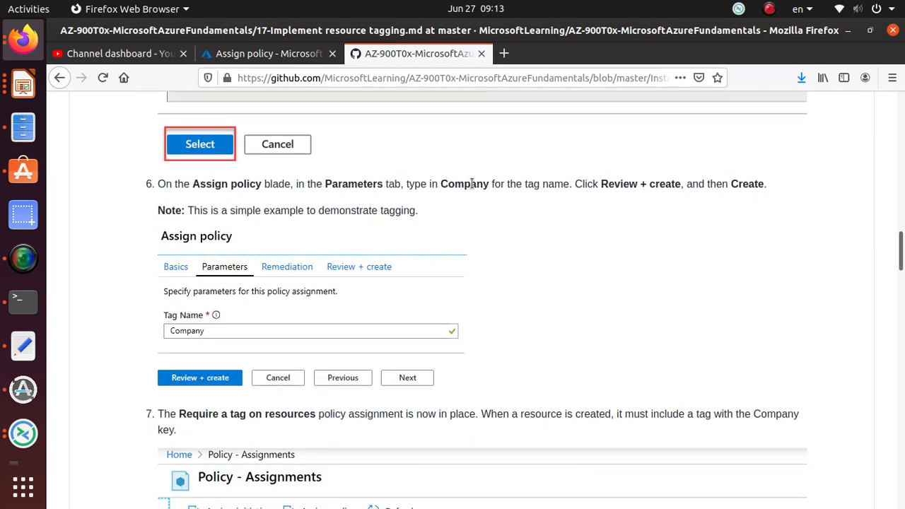
Copy "Company" from step 6 of the walkthrough and paste it as the assignment's Tag Name in the Azure portal
left_click_drag(489, 184, 440, 182)
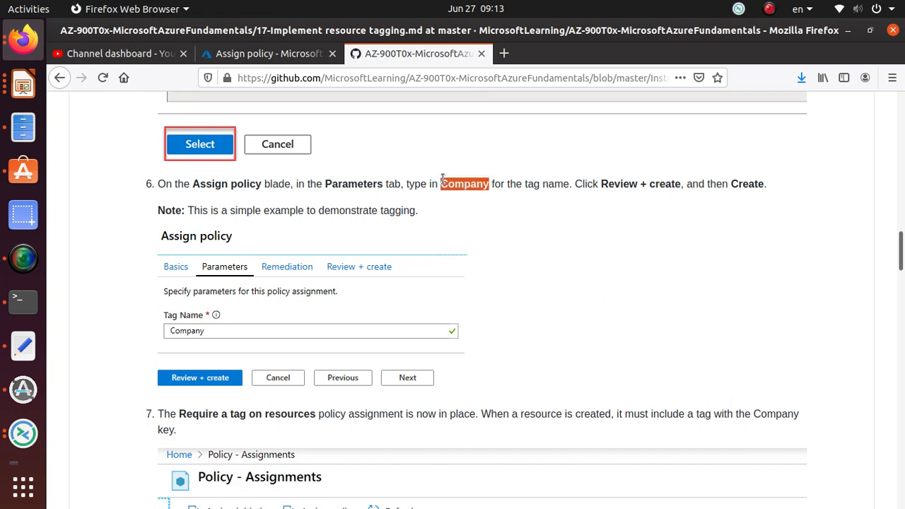
right_click(467, 182)
left_click(494, 191)
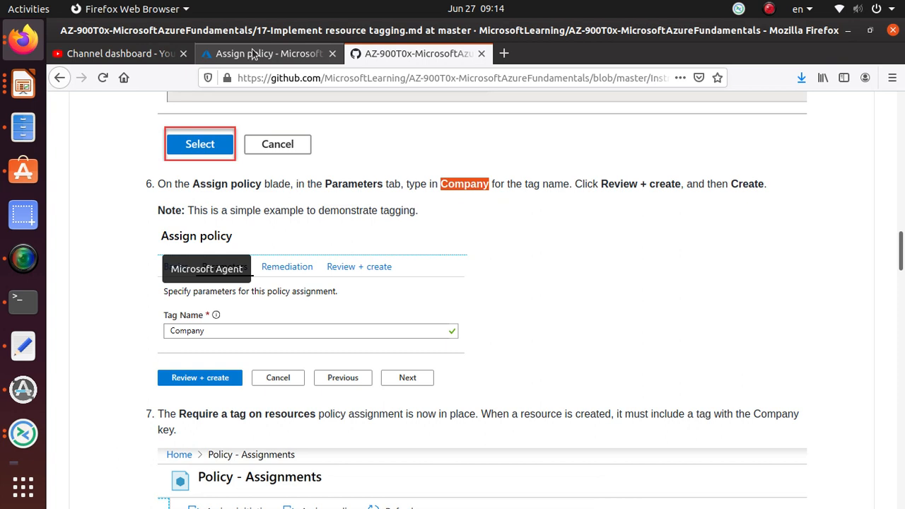
left_click(253, 55)
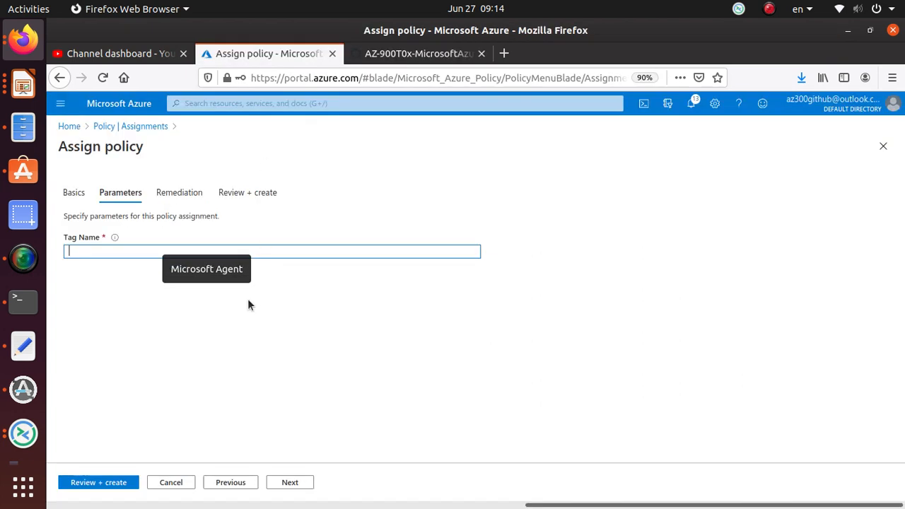
key("ctrl+v")
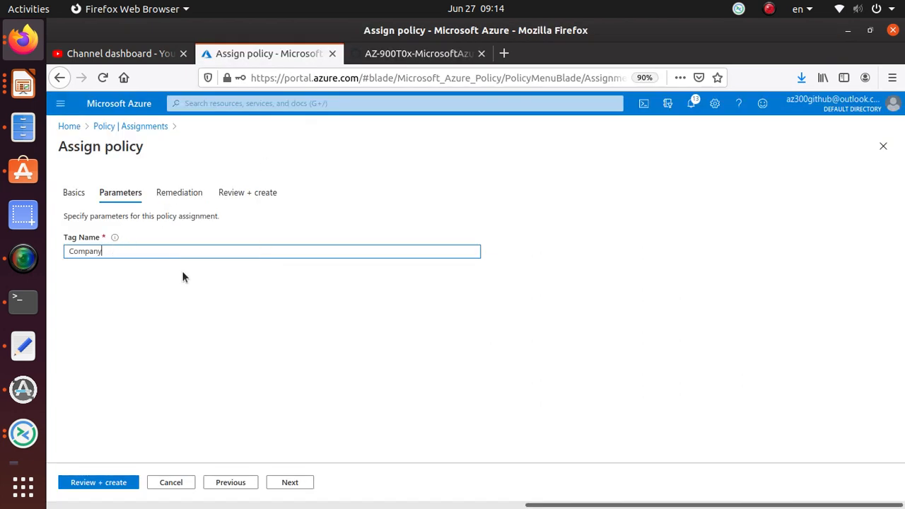
Review the assignment's summary and basic settings, and create the "Require a tag on resources" policy assignment
left_click(113, 483)
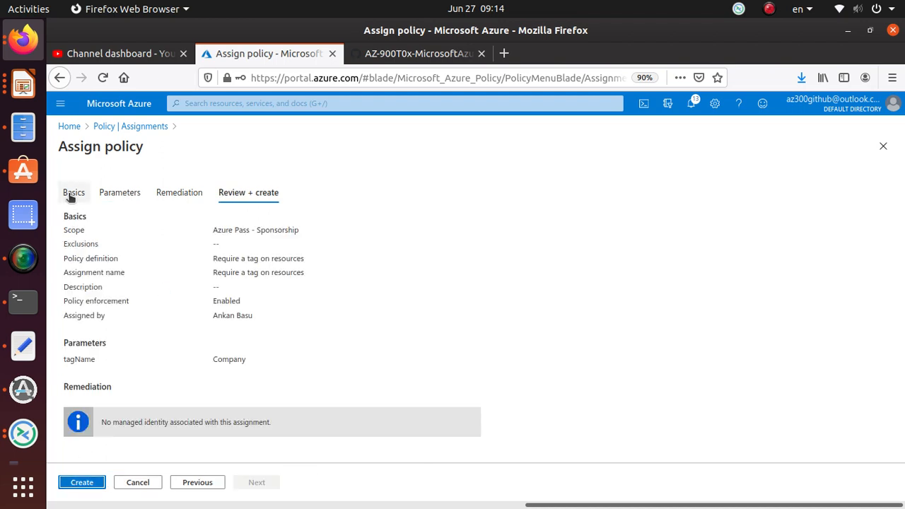
left_click(72, 194)
scroll(237, 363, "down", 3)
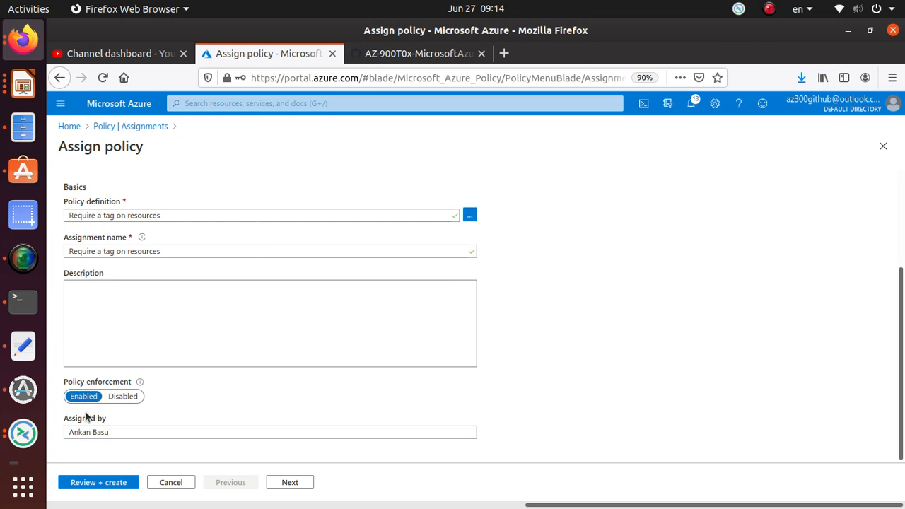
left_click(97, 483)
left_click(82, 482)
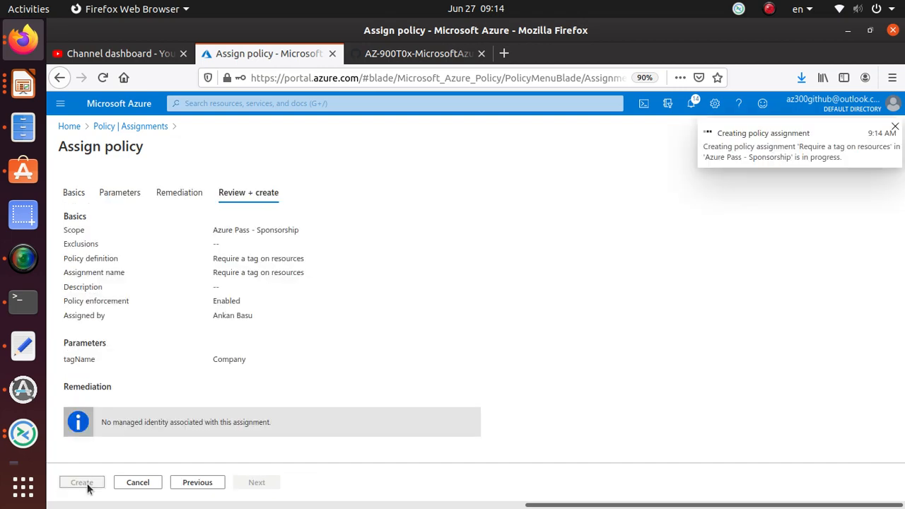
Read step 7 of the GitHub walkthrough and compare it with the policy assignments list in the Azure portal
left_click(428, 55)
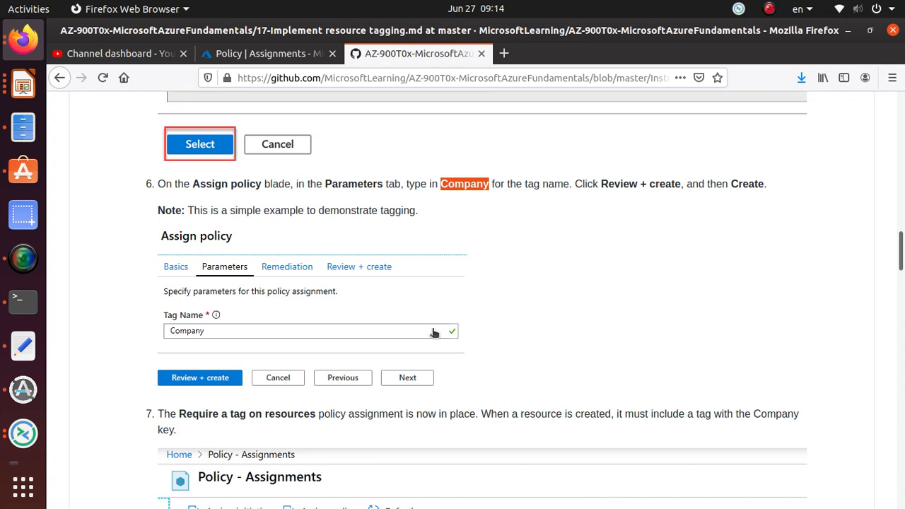
scroll(428, 332, "down", 3)
scroll(427, 332, "up", 2)
scroll(428, 332, "down", 3)
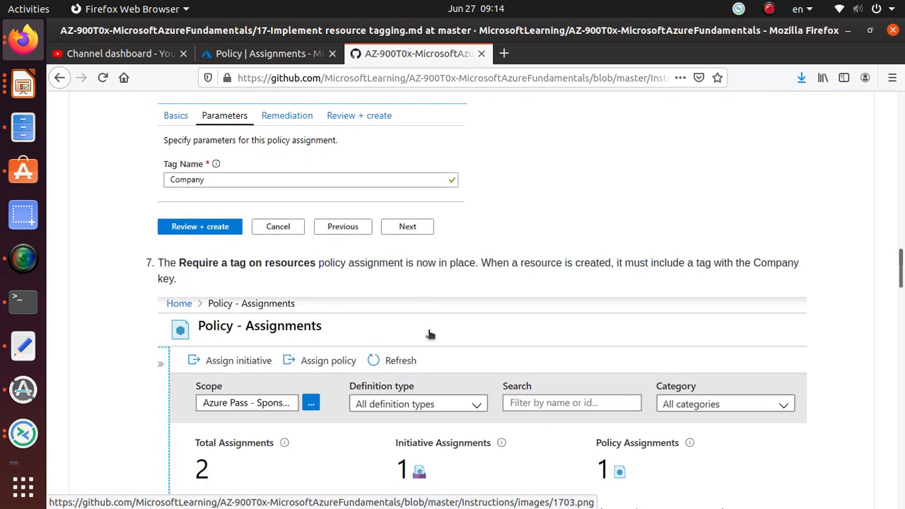
scroll(429, 335, "up", 3)
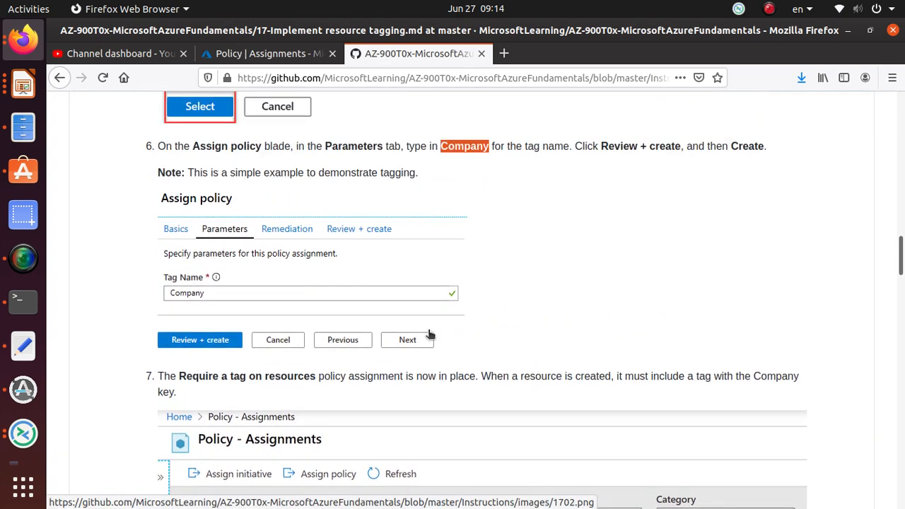
scroll(429, 334, "down", 5)
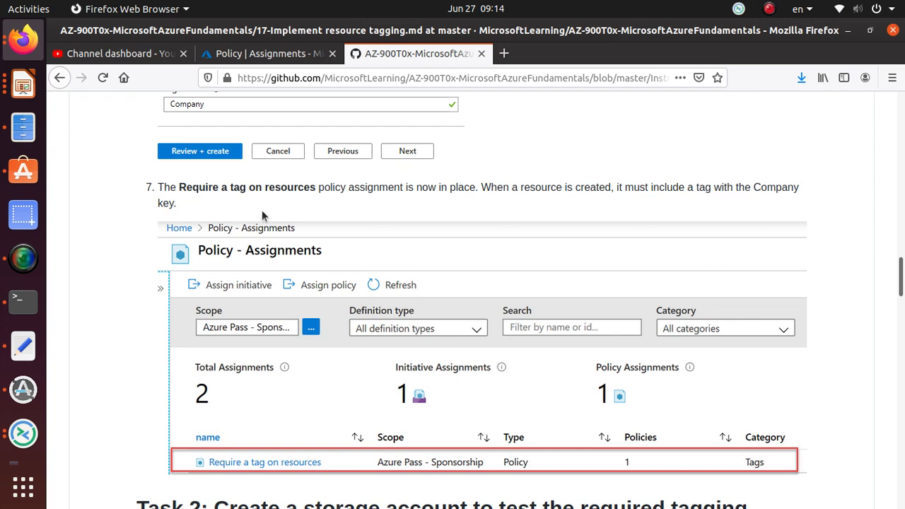
triple_click(187, 199)
left_click(261, 53)
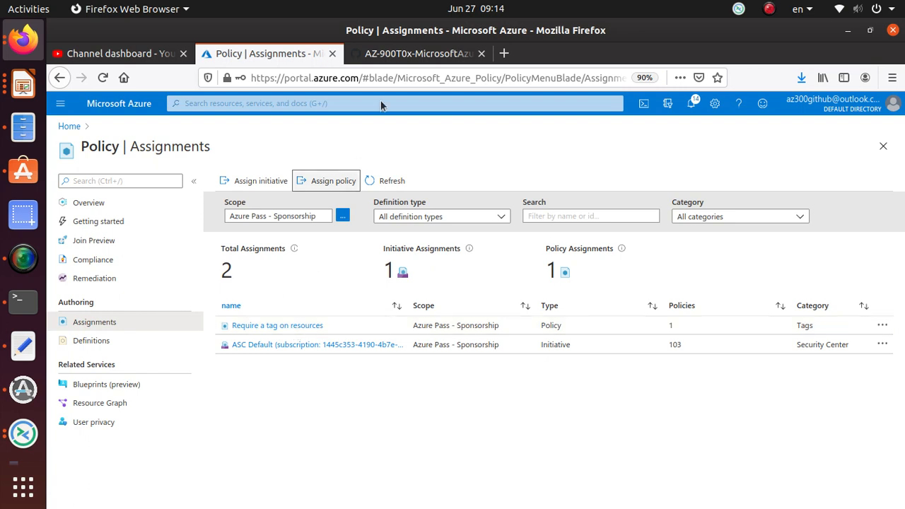
Switch to the GitHub walkthrough, read the start of Task 2 and copy "Storage accounts" from its first step
left_click(414, 59)
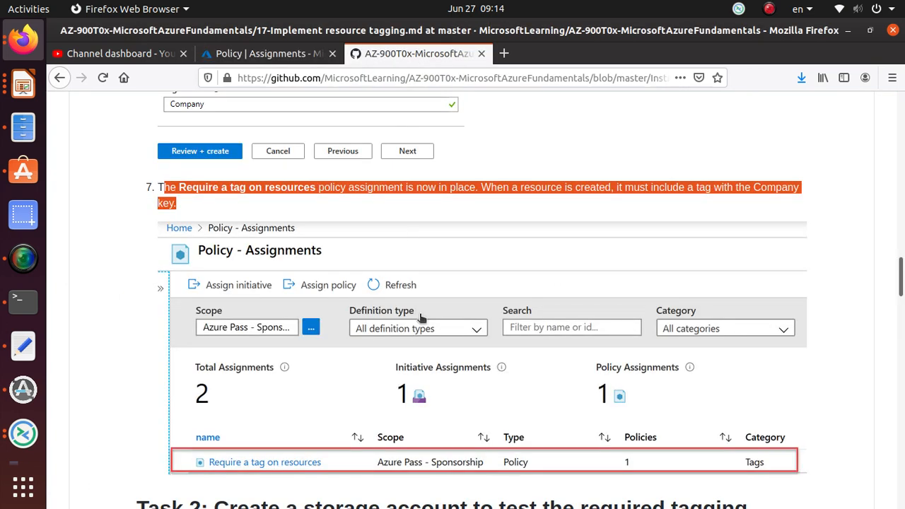
scroll(244, 368, "down", 5)
scroll(239, 369, "down", 2)
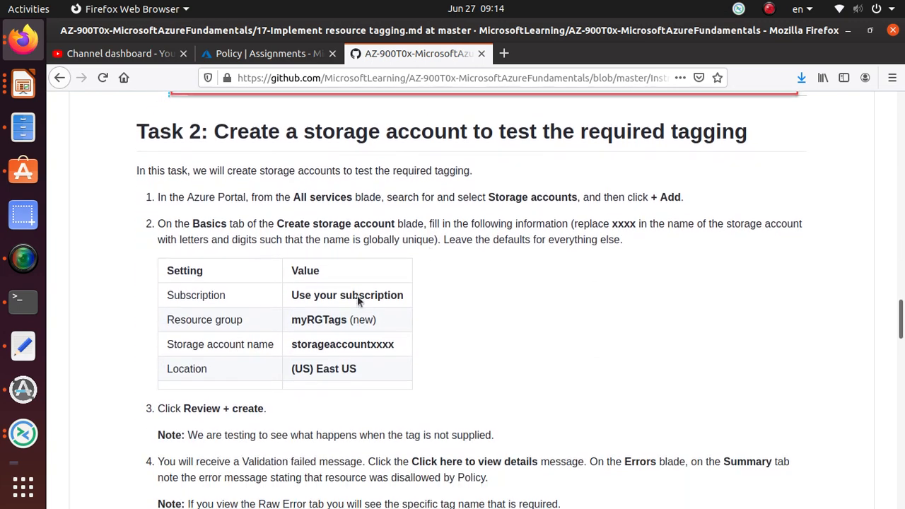
triple_click(505, 134)
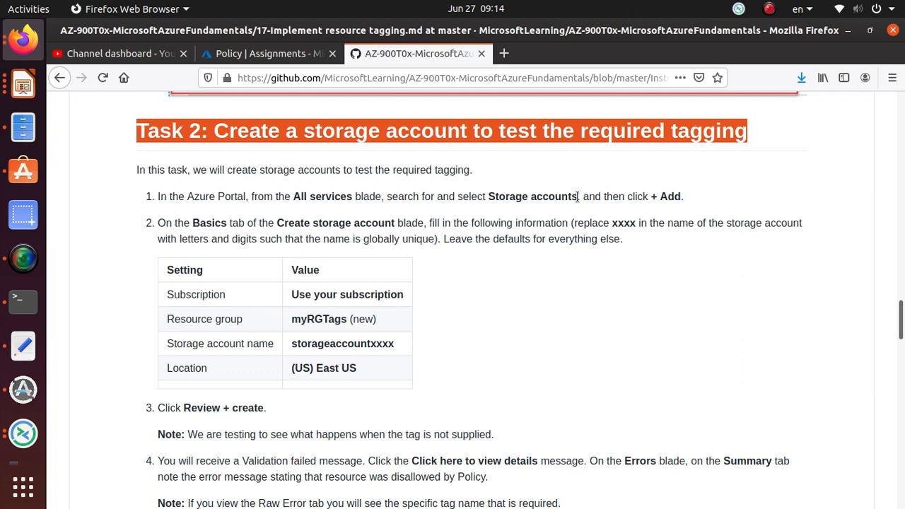
left_click_drag(577, 196, 488, 196)
right_click(514, 196)
left_click(529, 204)
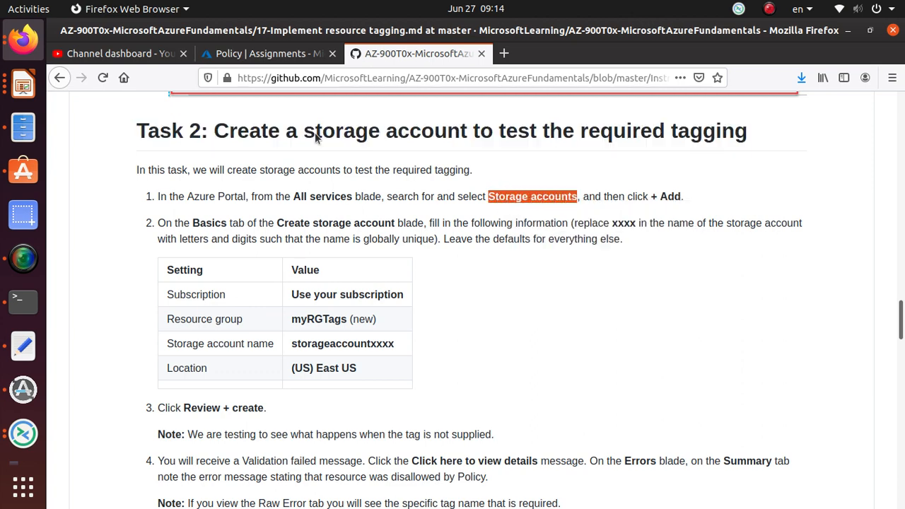
Return to the Azure portal, search for "Storage accounts" and open that service
left_click(256, 55)
left_click(207, 102)
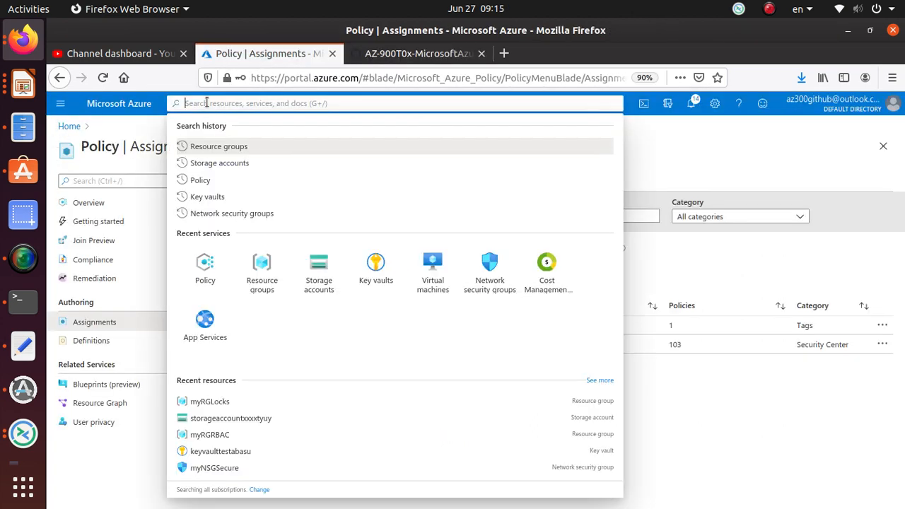
key("ctrl+v")
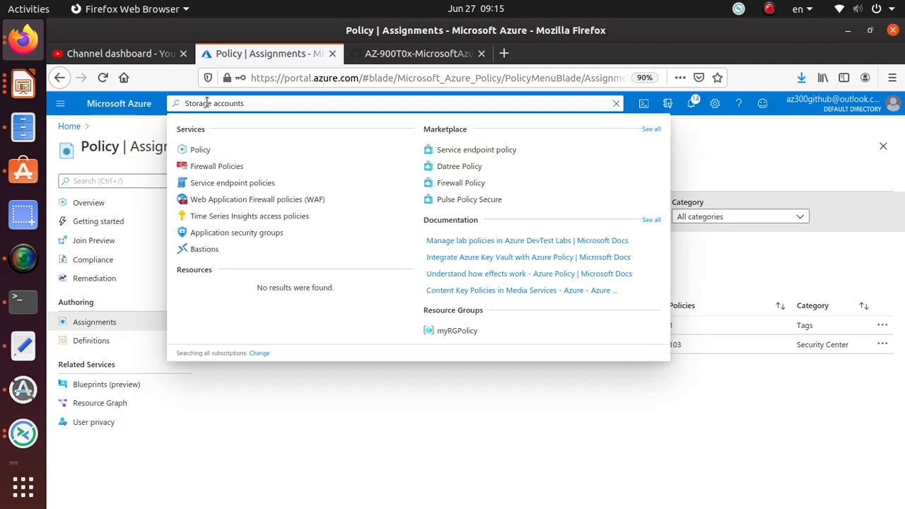
left_click(205, 150)
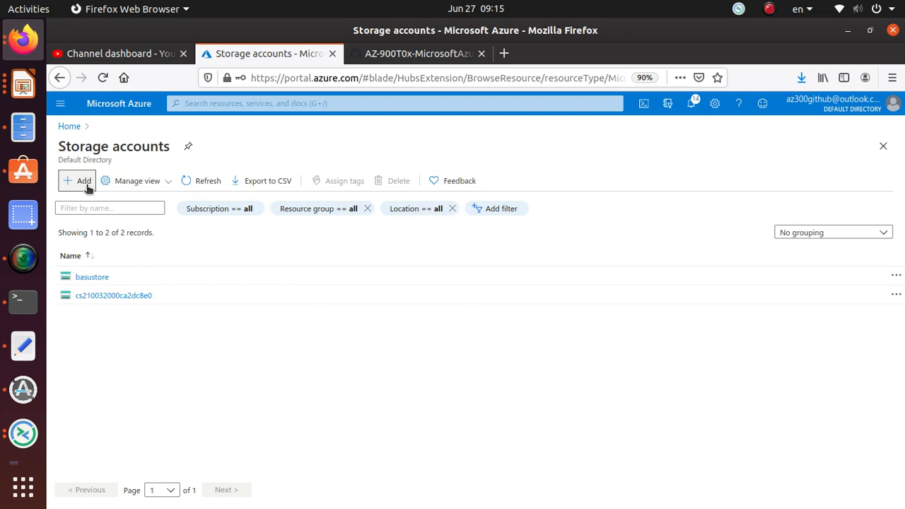
Copy "myRGTags" from the GitHub walkthrough and, back in the Azure portal, create it as the storage account's new resource group
left_click(417, 53)
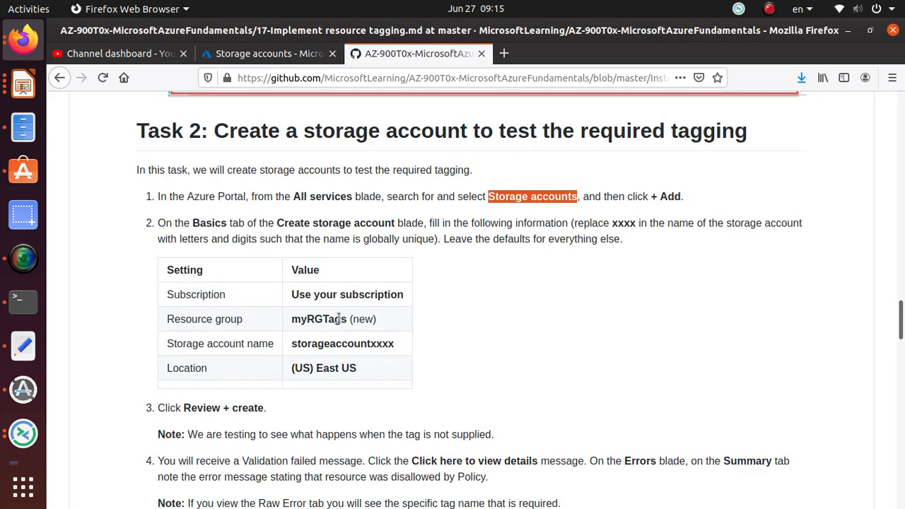
left_click_drag(345, 319, 290, 318)
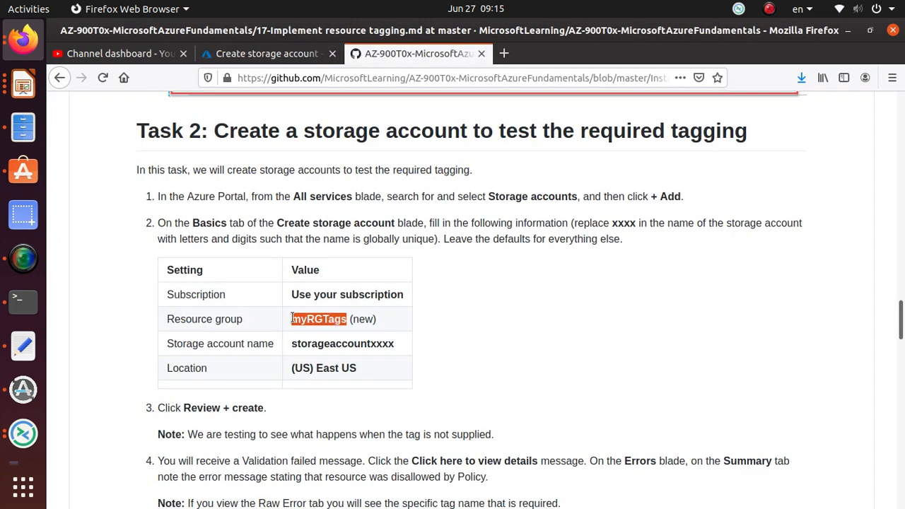
right_click(294, 319)
left_click(318, 330)
left_click(267, 53)
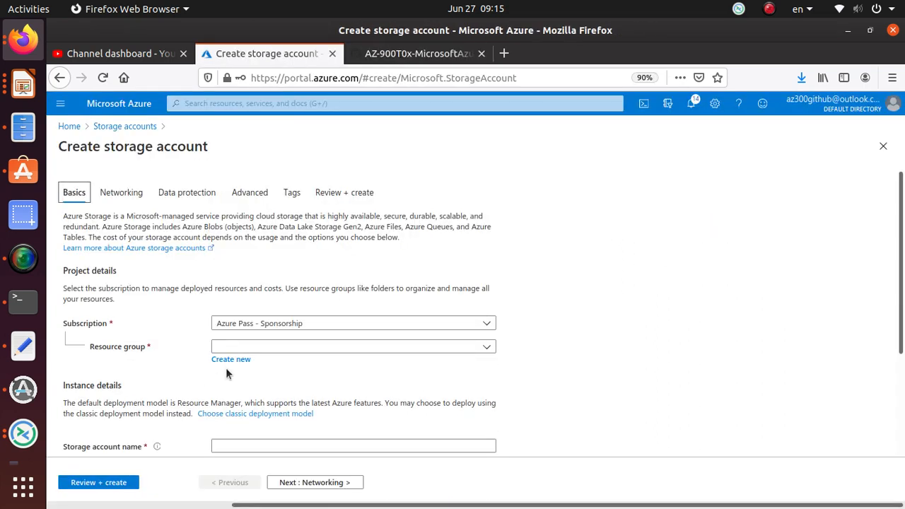
left_click(243, 360)
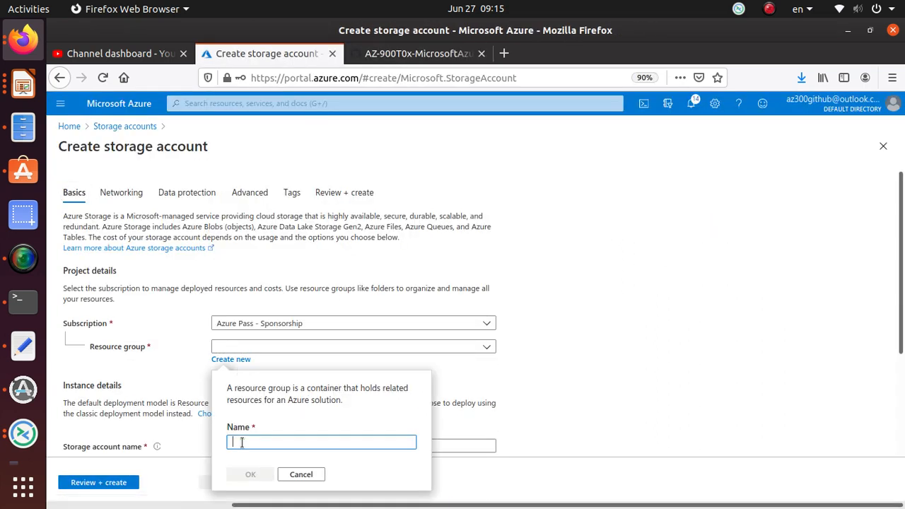
key("ctrl+v")
left_click(249, 469)
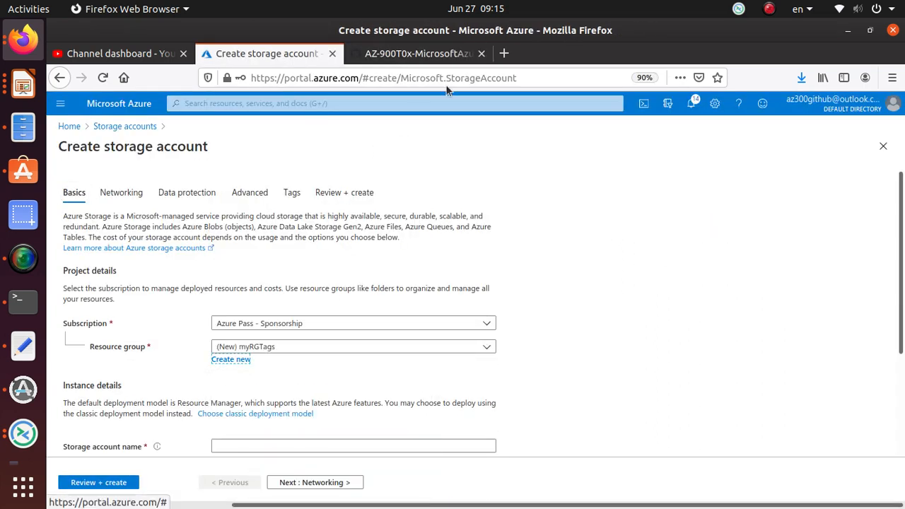
Copy the sample storage account name from the GitHub walkthrough and name the new account storageaccountabasu11 in the Azure portal
left_click(443, 53)
double_click(342, 343)
right_click(340, 349)
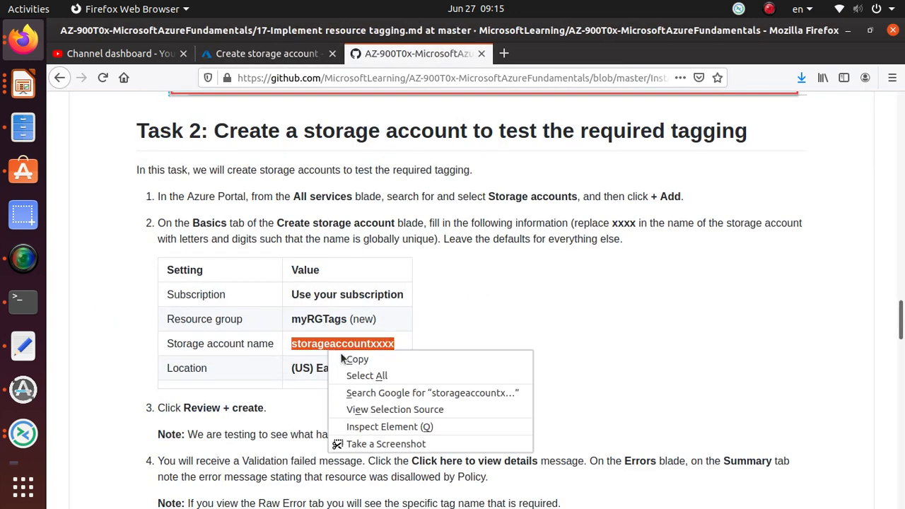
left_click(347, 357)
left_click(267, 53)
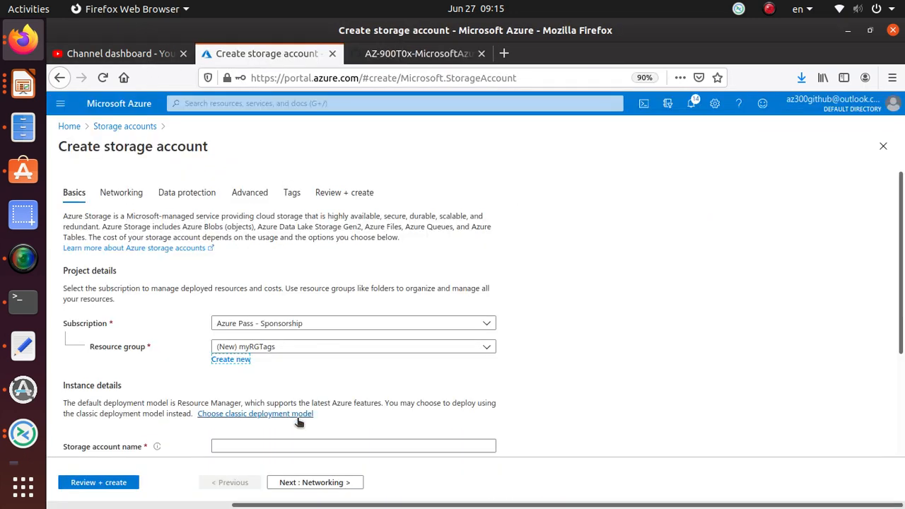
left_click(282, 447)
key("ctrl+v")
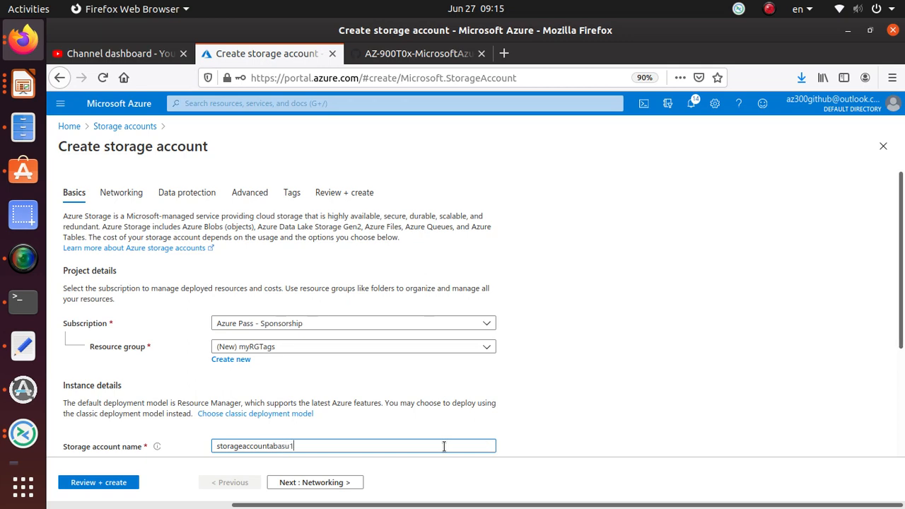
scroll(396, 444, "down", 3)
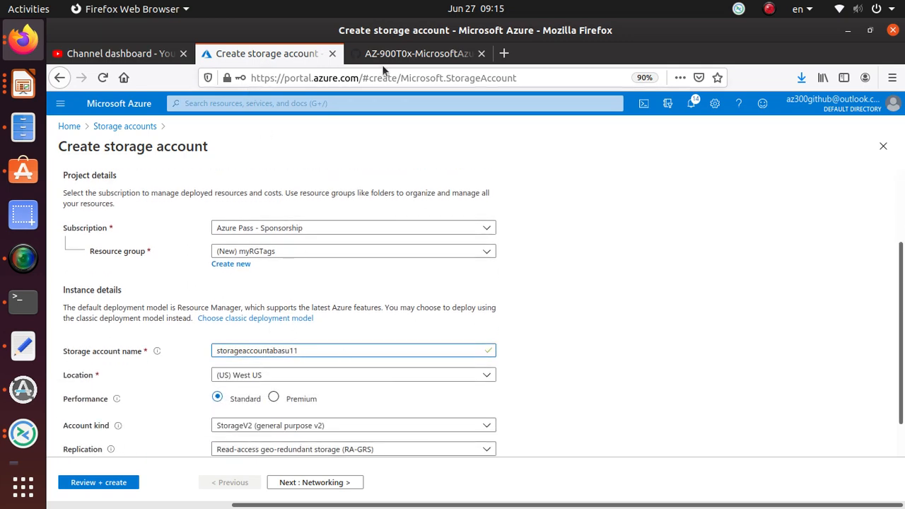
Check the location in the GitHub walkthrough's settings table and set the storage account's location to (US) East US
left_click(399, 54)
scroll(271, 368, "down", 3)
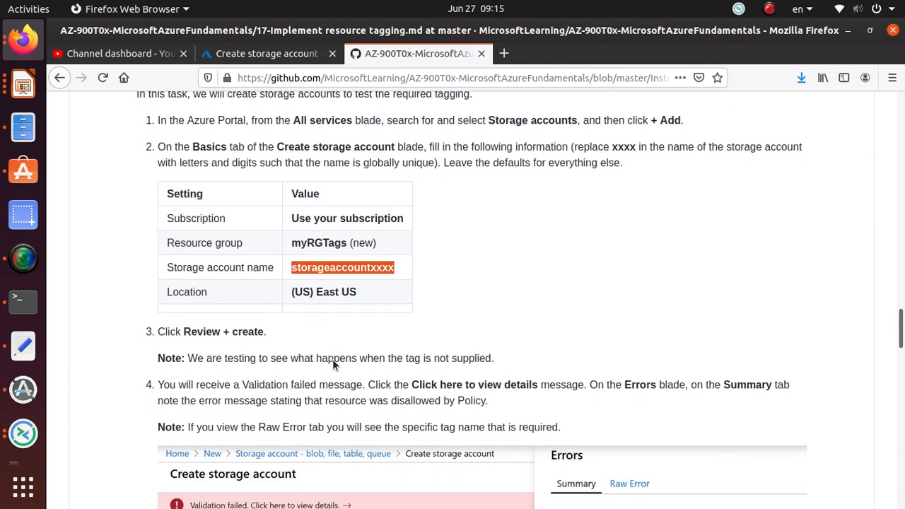
left_click(267, 53)
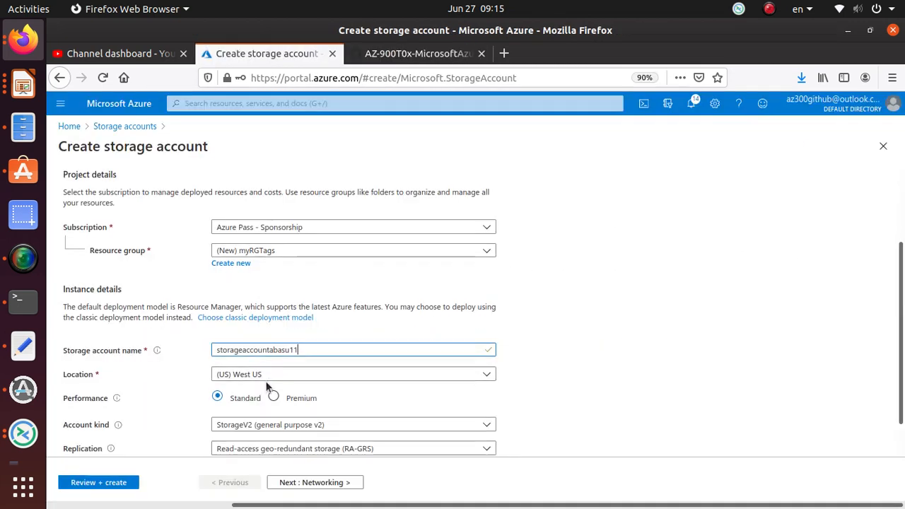
scroll(273, 388, "down", 1)
left_click(256, 336)
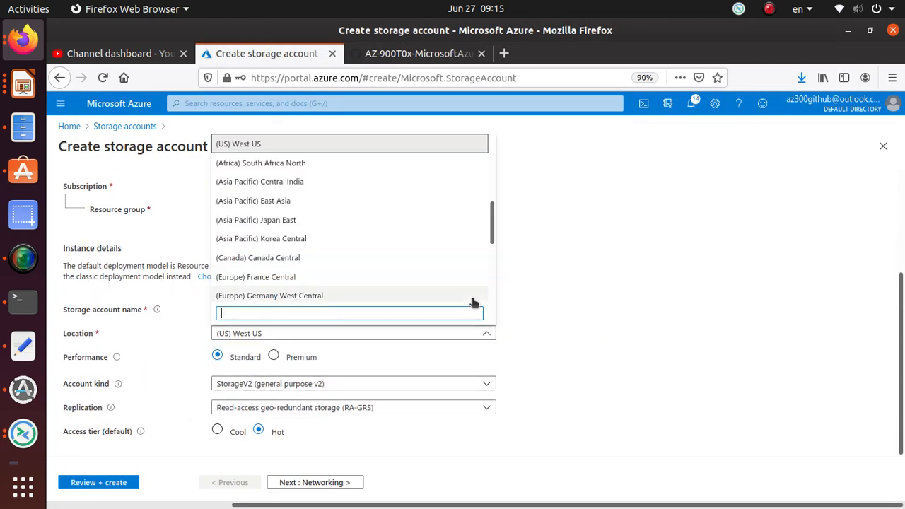
scroll(493, 228, "up", 5)
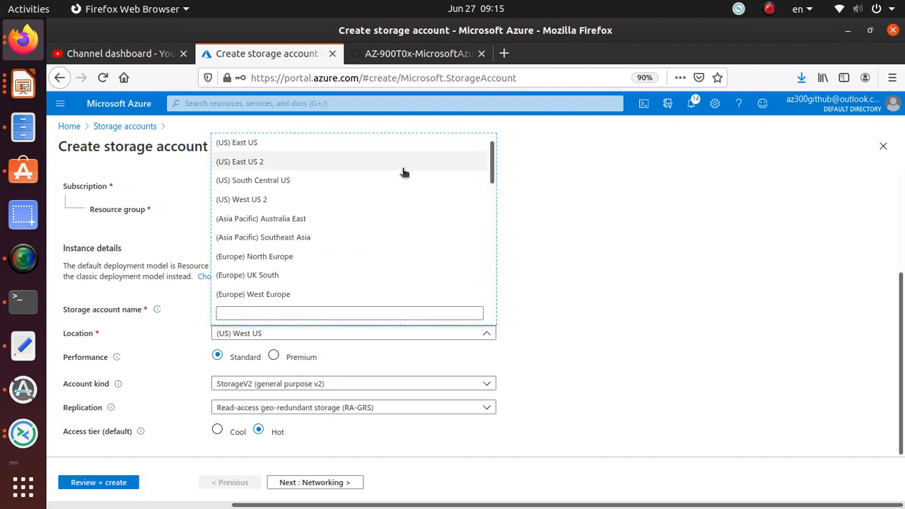
left_click(304, 146)
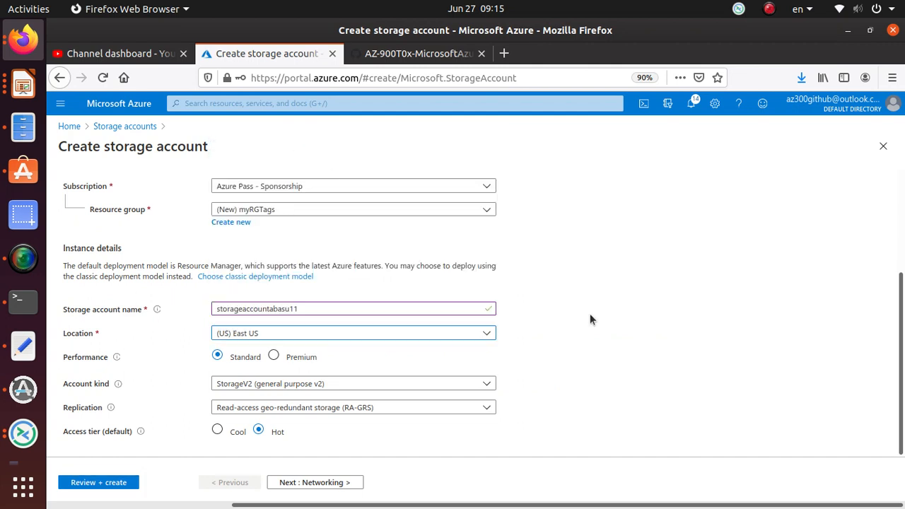
Validate the untagged storage account and compare its error details with steps 4 and 5 of the GitHub walkthrough
left_click(102, 483)
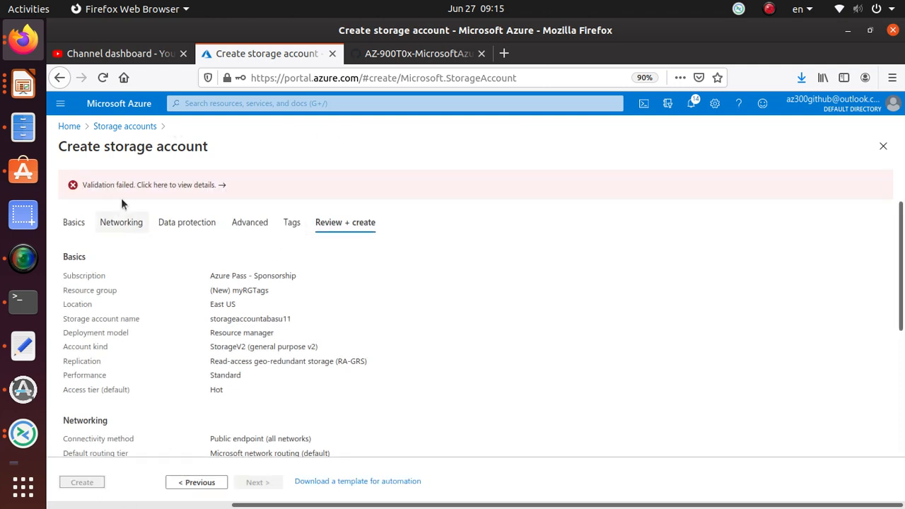
left_click(157, 188)
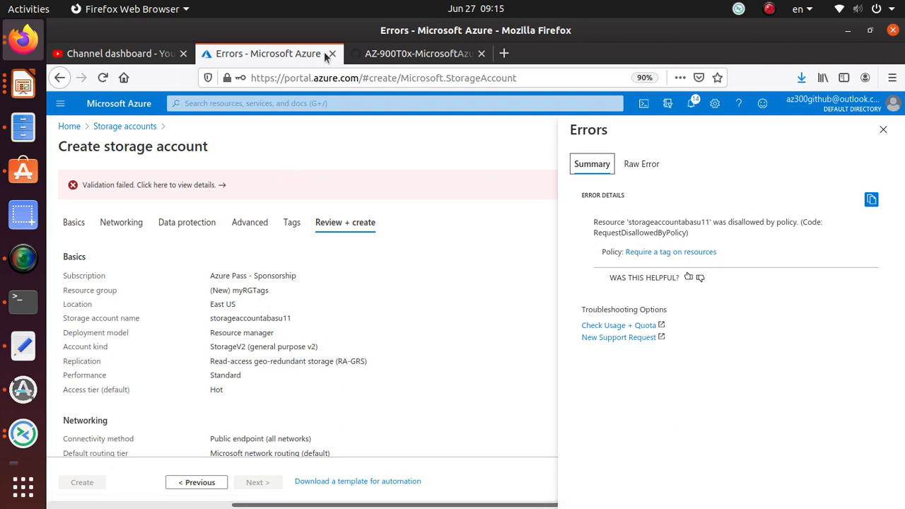
left_click(405, 56)
scroll(361, 327, "down", 2)
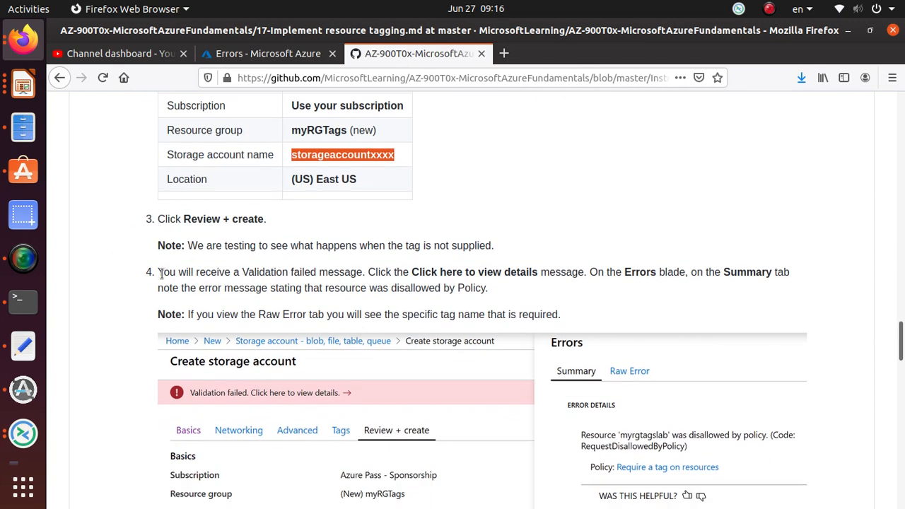
scroll(161, 274, "down", 3)
scroll(150, 325, "down", 3)
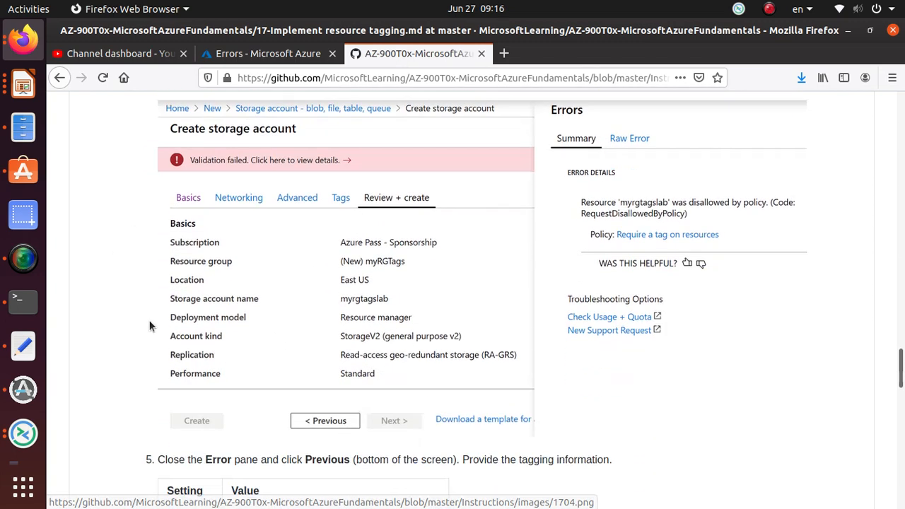
scroll(150, 326, "down", 6)
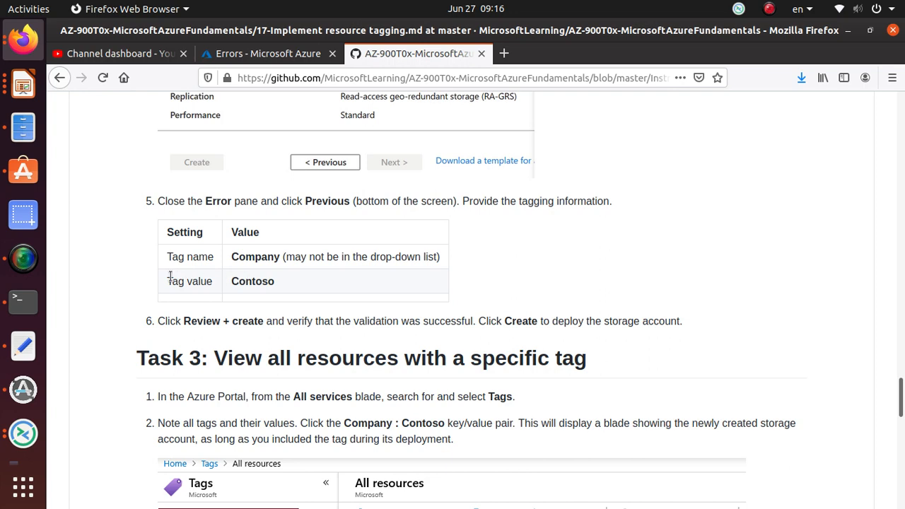
Return to the Azure portal, close the error details and add a tag named Company to the storage account
left_click(271, 53)
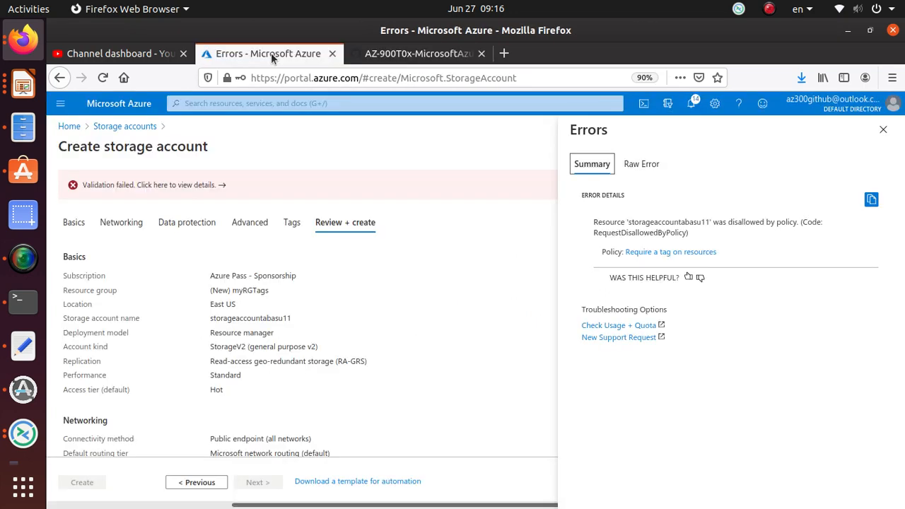
left_click(883, 129)
left_click(291, 222)
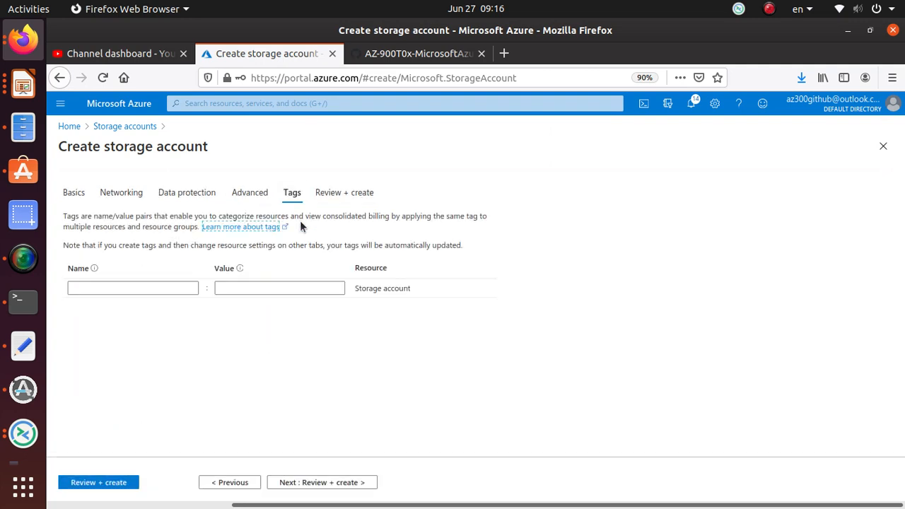
left_click(88, 287)
type("C")
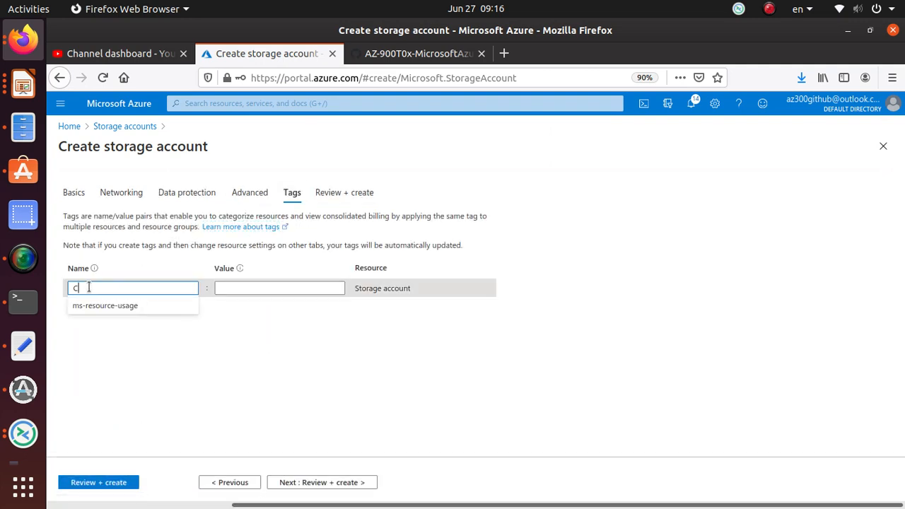
type("ompany")
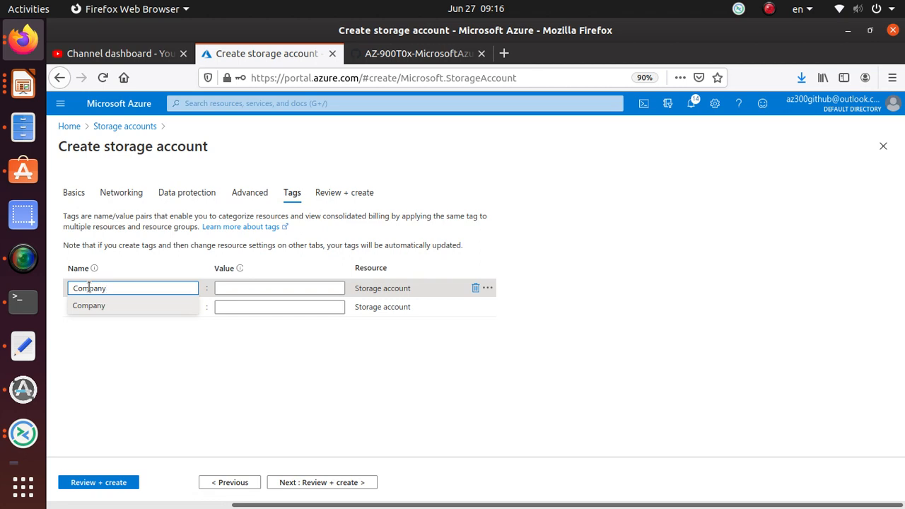
key("Tab")
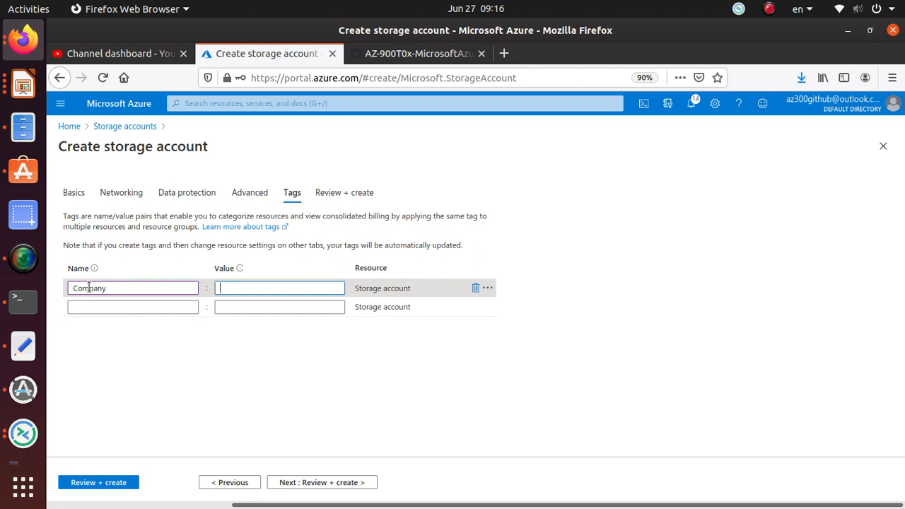
Set the Company tag's value to Test
type("est")
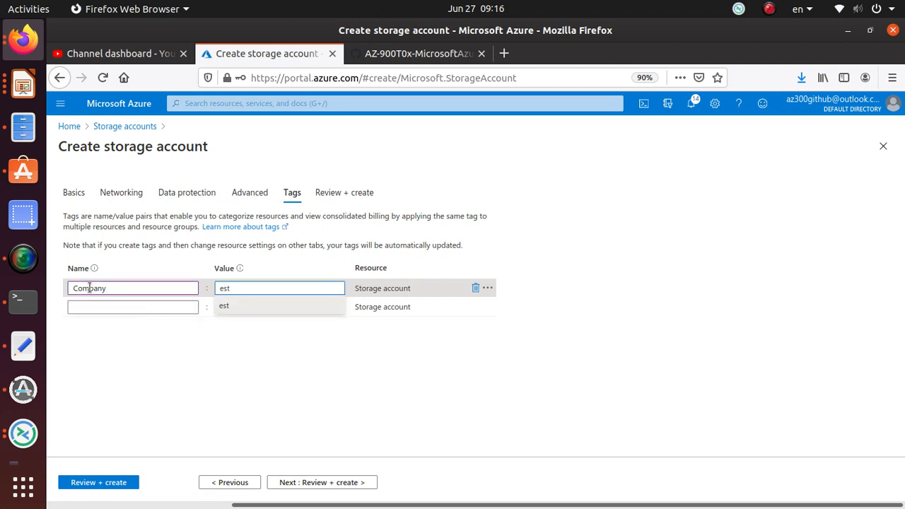
key("BackSpace")
key("BackSpace")
type("Tes")
left_click(508, 284)
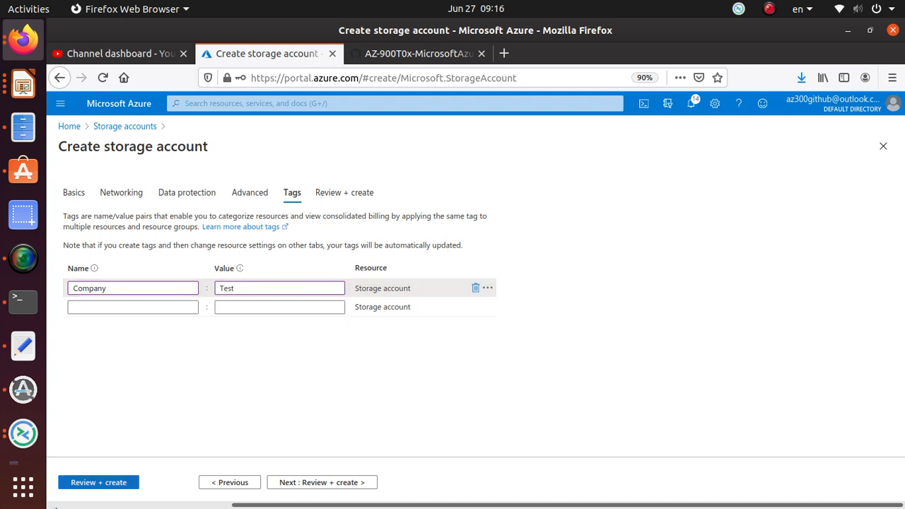
Validate the tagged storage account, check step 6 and Task 3 in the GitHub walkthrough, and deploy the account from the Azure portal
left_click(109, 484)
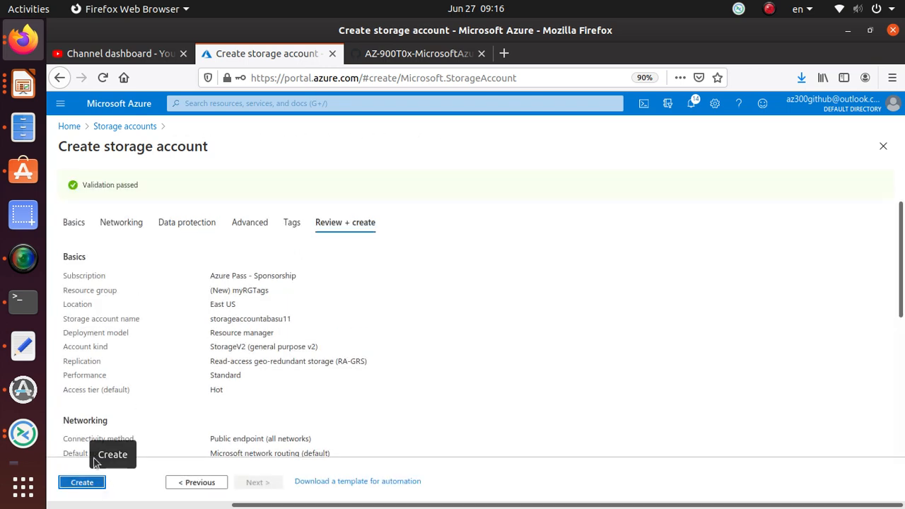
left_click(427, 57)
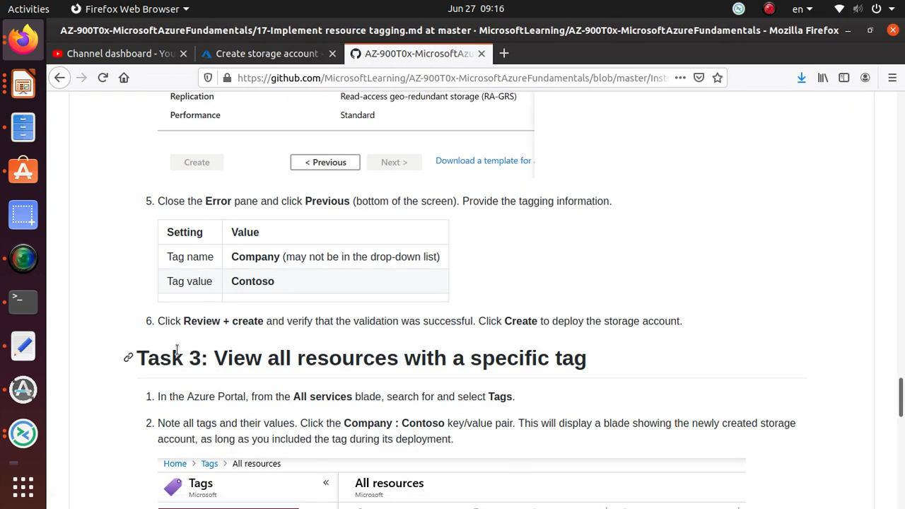
scroll(141, 353, "down", 2)
scroll(176, 353, "down", 3)
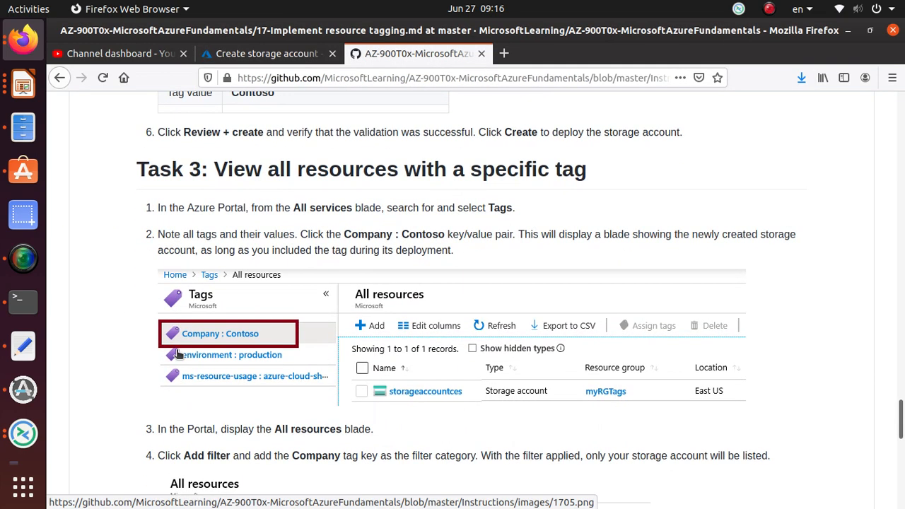
left_click(255, 56)
left_click(82, 482)
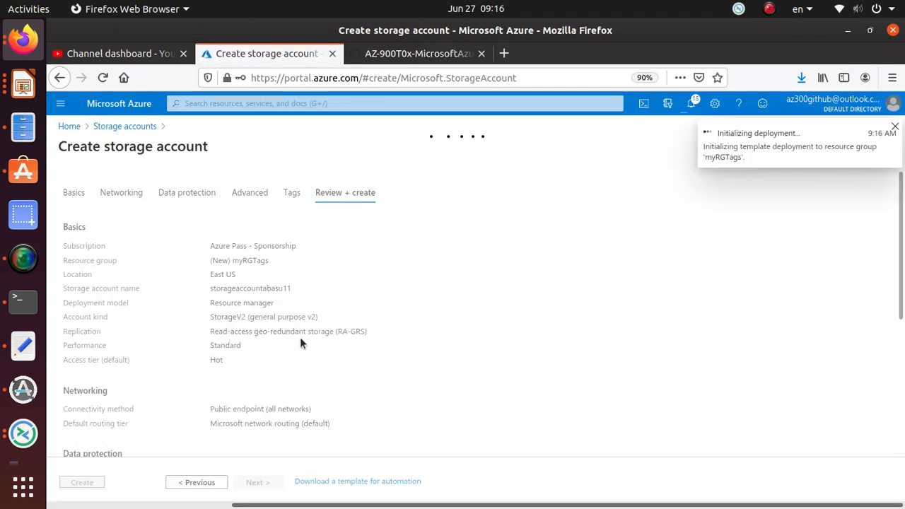
left_click(729, 144)
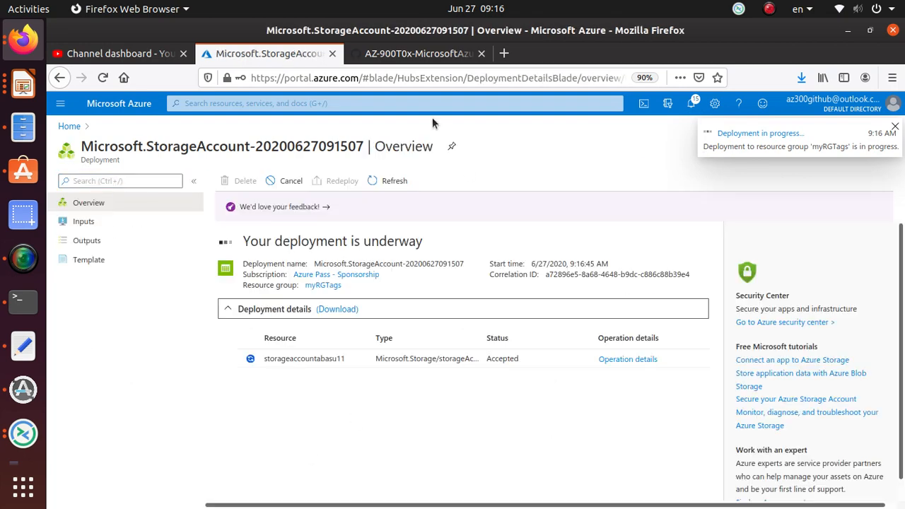
Switch to the GitHub walkthrough and copy the word Tags from step 1 of Task 3
left_click(410, 55)
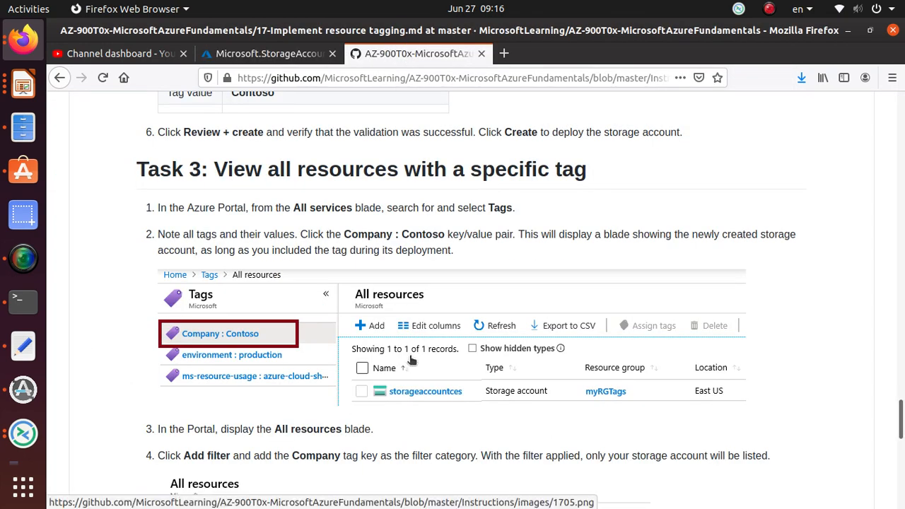
triple_click(361, 169)
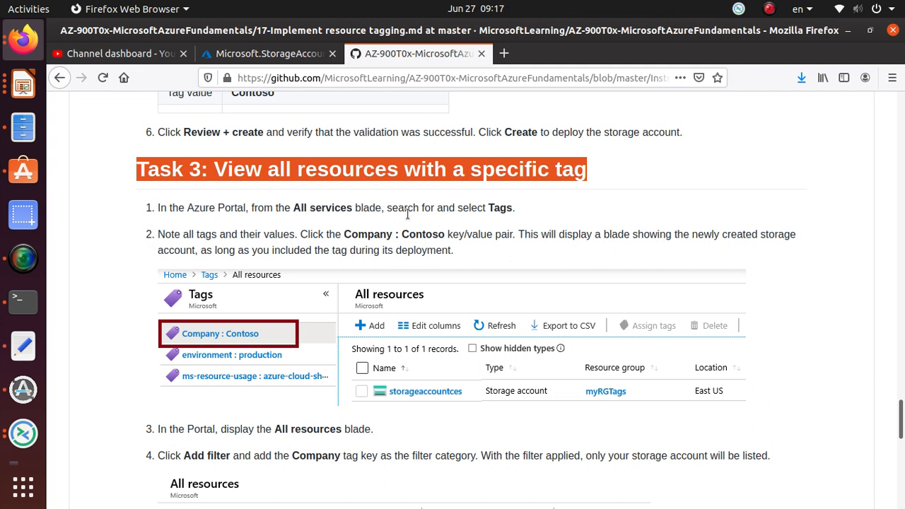
left_click_drag(488, 207, 507, 208)
left_click(506, 207)
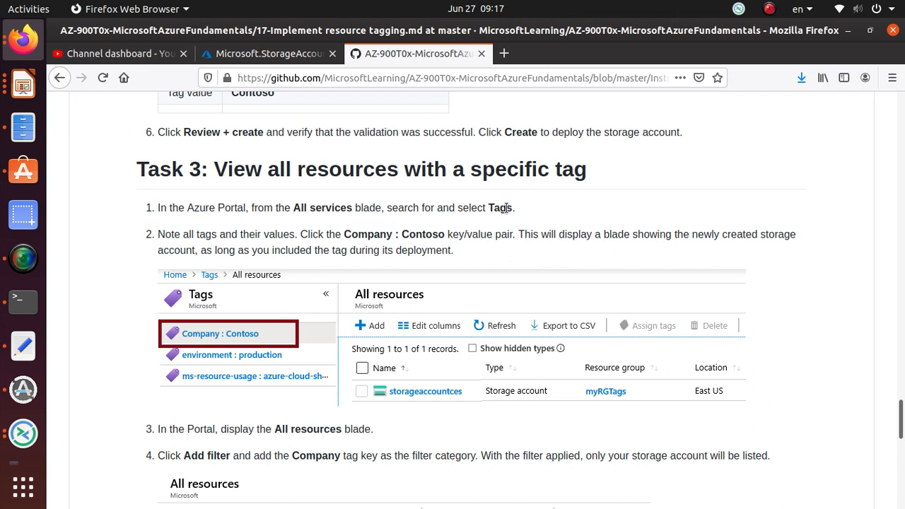
triple_click(506, 208)
right_click(506, 208)
key("Escape")
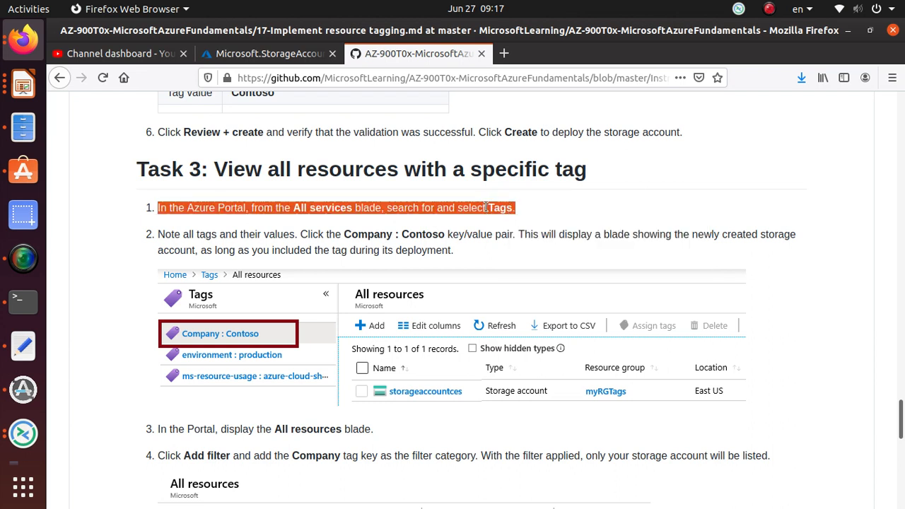
left_click(488, 207)
left_click_drag(487, 207, 506, 207)
right_click(510, 209)
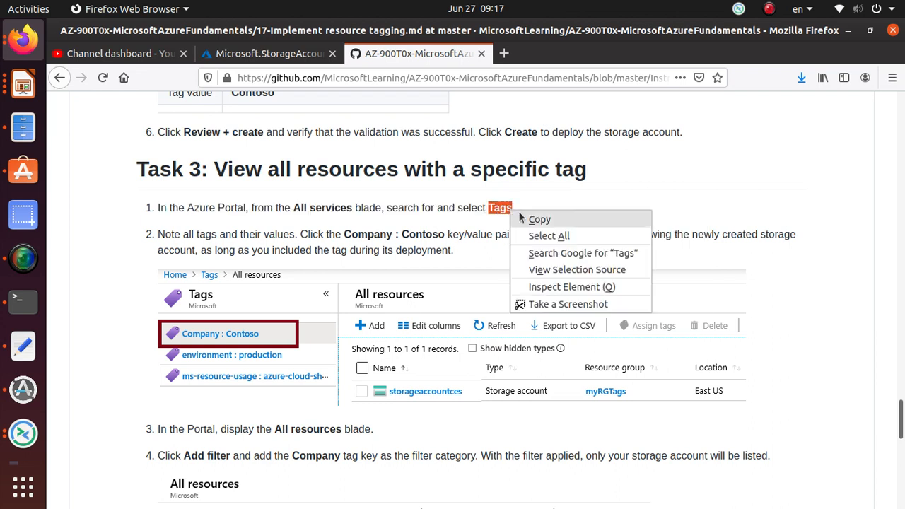
left_click(527, 217)
Return to the Azure portal, find the Tags service with the copied word and display the resources tagged Company : Test
left_click(268, 53)
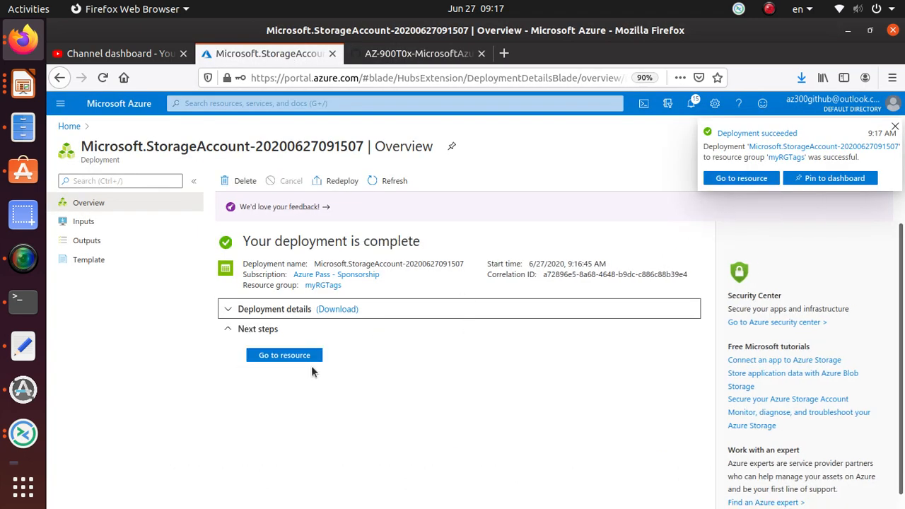
left_click(223, 103)
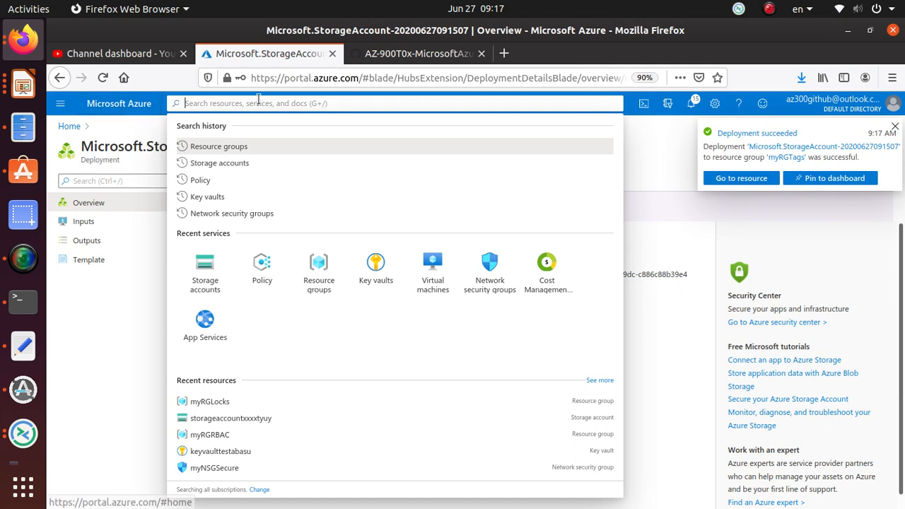
key("ctrl+v")
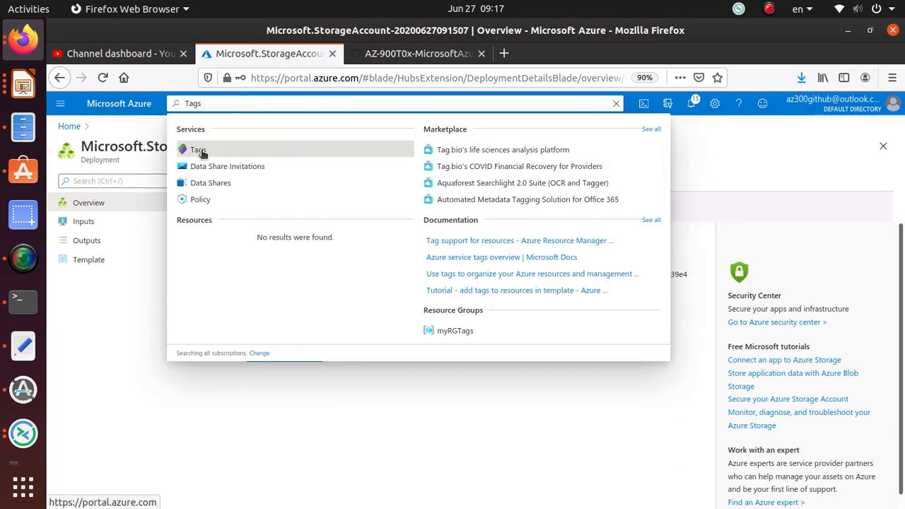
left_click(200, 151)
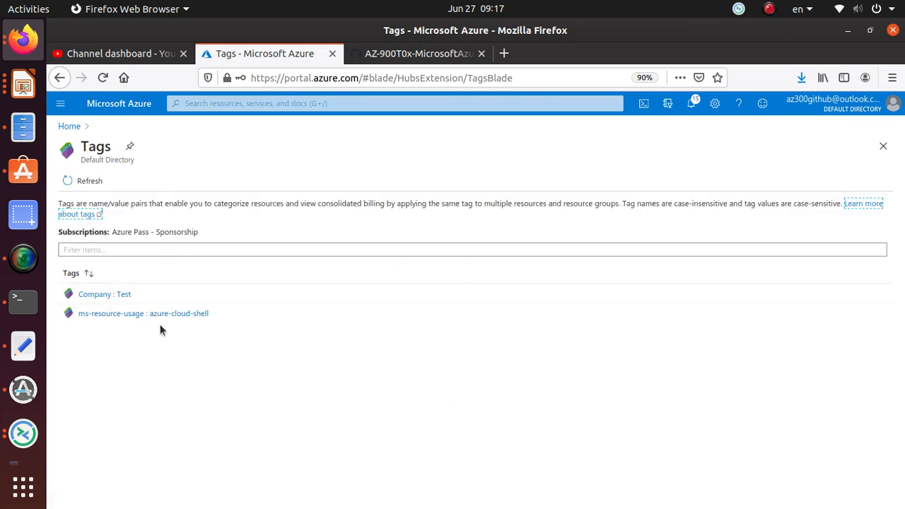
left_click(115, 296)
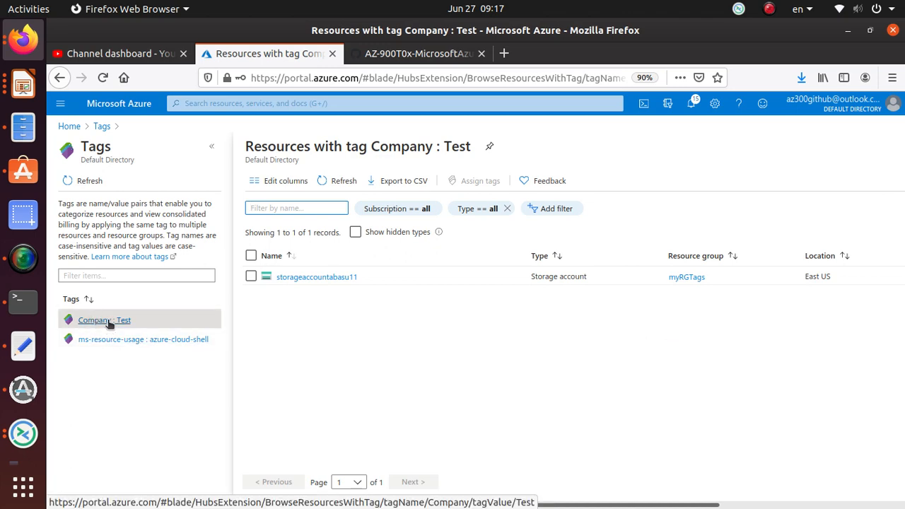
Check steps 3 and 4 of Task 3 in the GitHub walkthrough, and filter the Azure portal's tagged resources by Company == Test
left_click(417, 53)
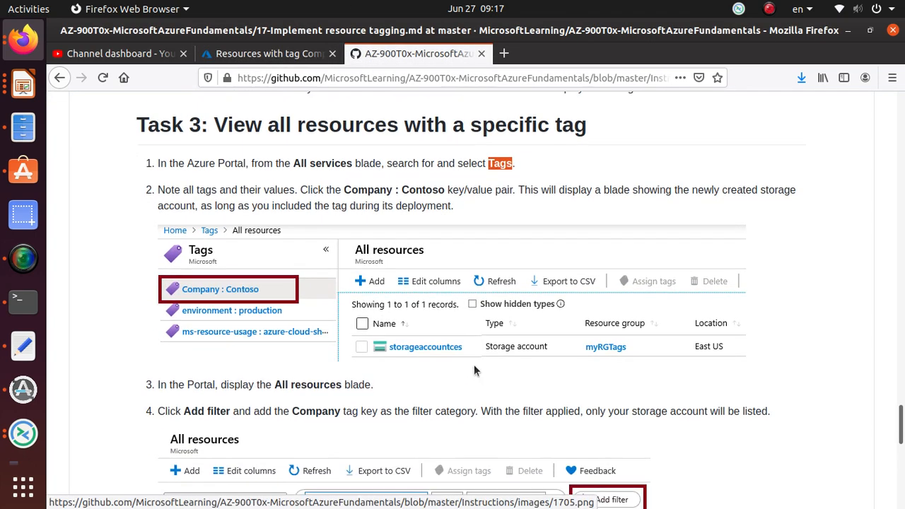
scroll(474, 364, "down", 1)
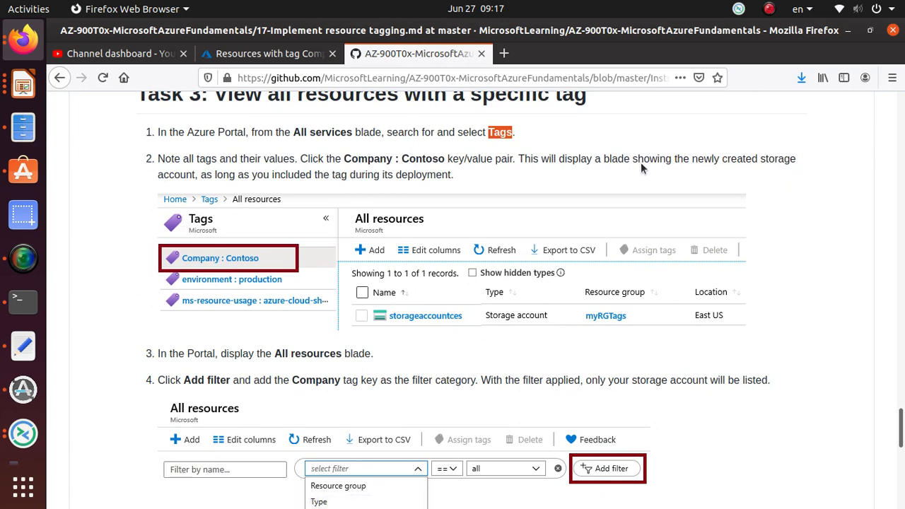
scroll(262, 414, "down", 3)
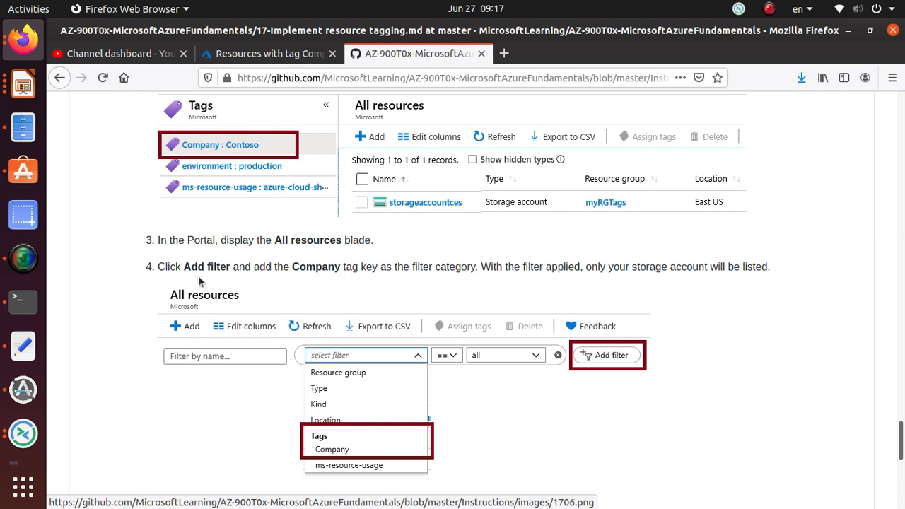
triple_click(252, 266)
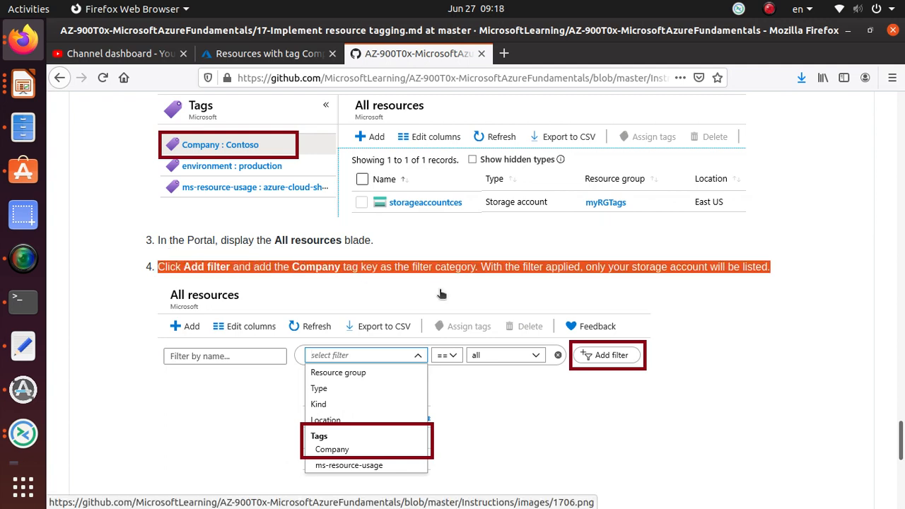
scroll(441, 293, "down", 5)
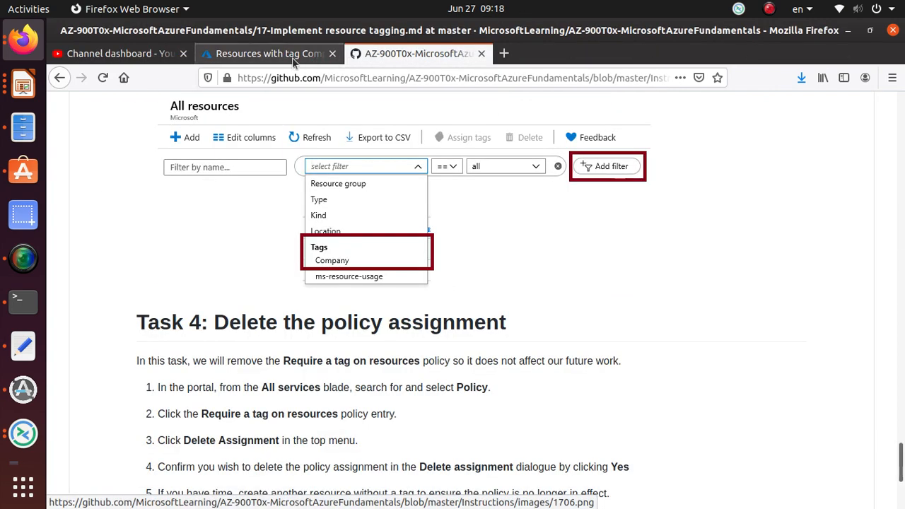
left_click(292, 56)
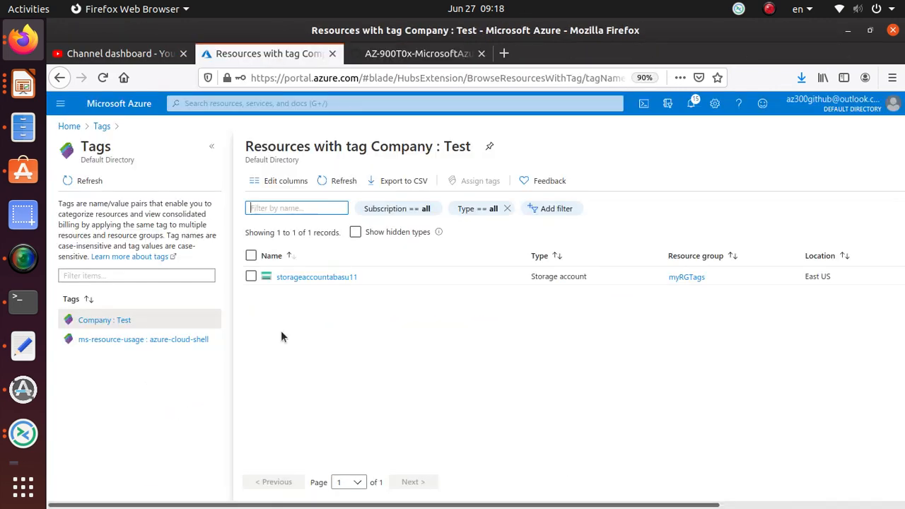
left_click(559, 207)
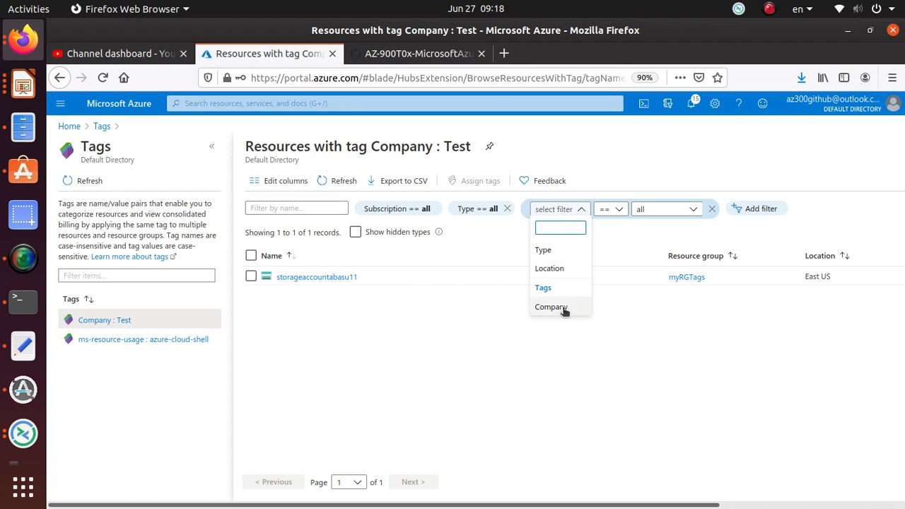
left_click(562, 308)
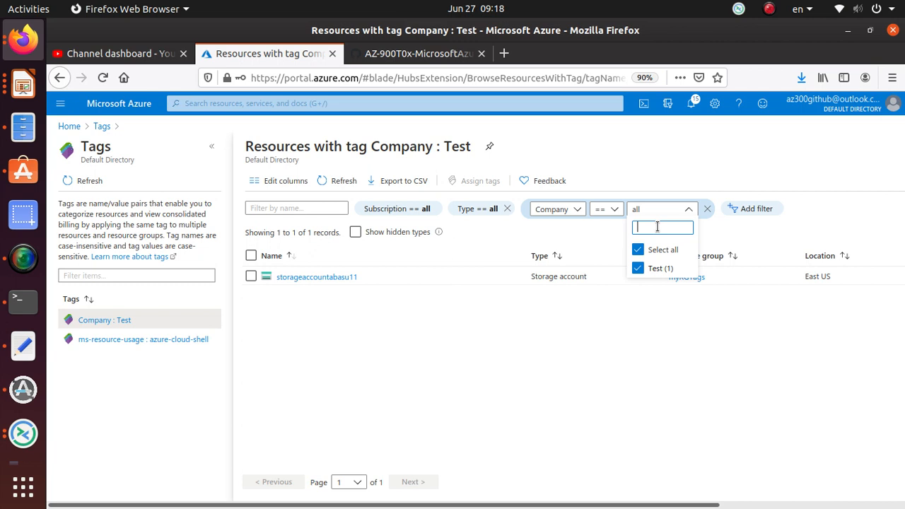
type("Test")
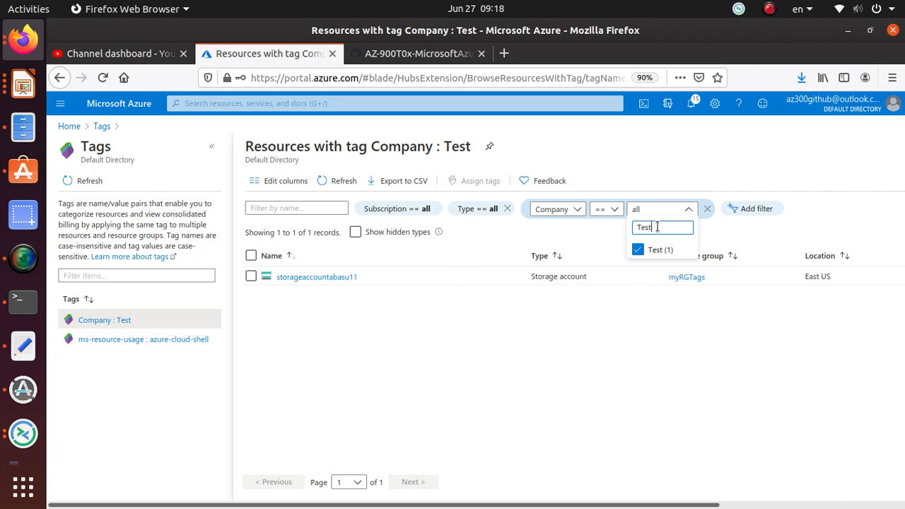
left_click(638, 318)
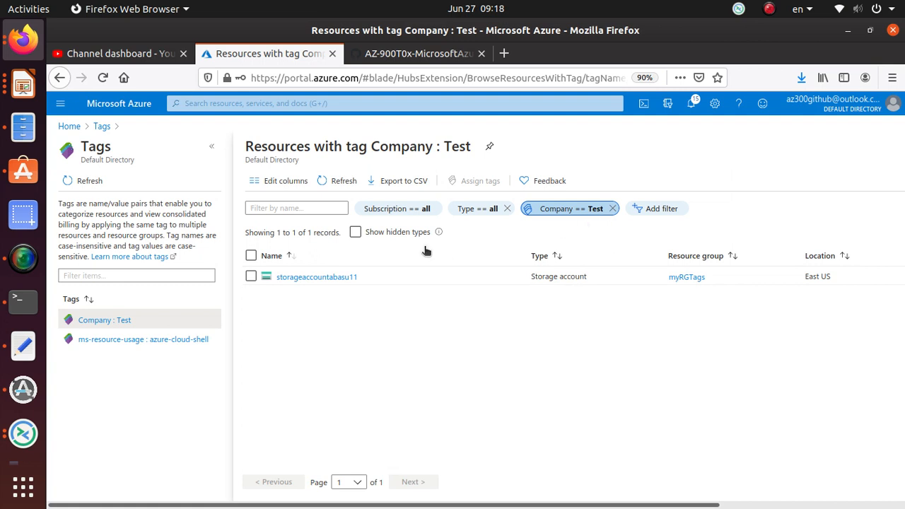
Read Task 4 in the GitHub walkthrough and delete the Require a tag on resources policy assignment in the Azure portal
left_click(400, 55)
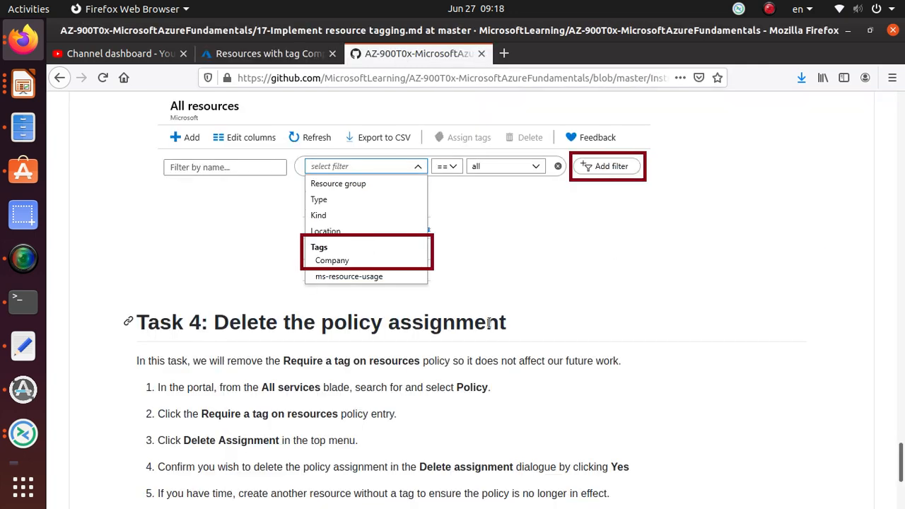
scroll(488, 323, "down", 5)
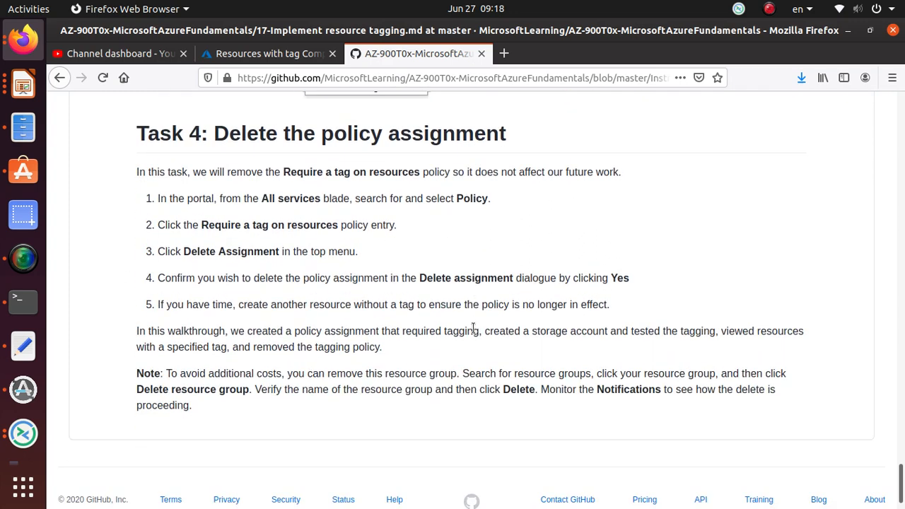
triple_click(381, 137)
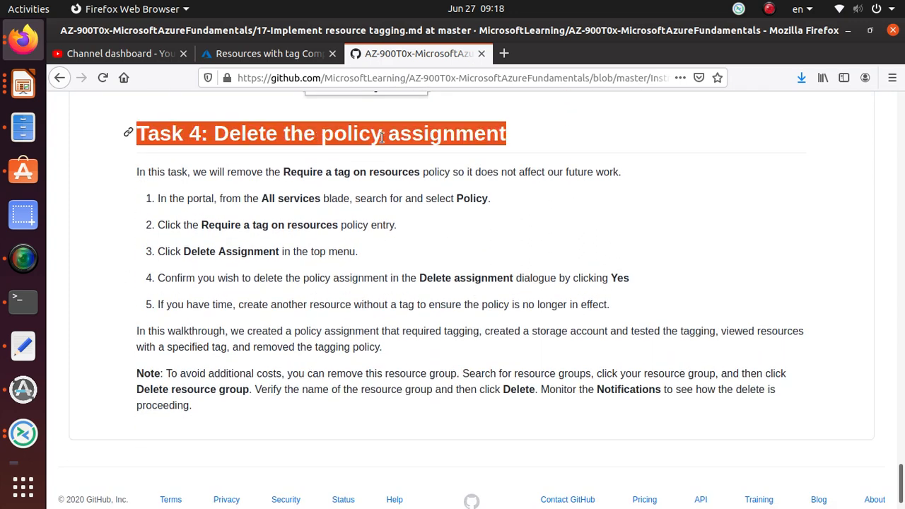
left_click(271, 55)
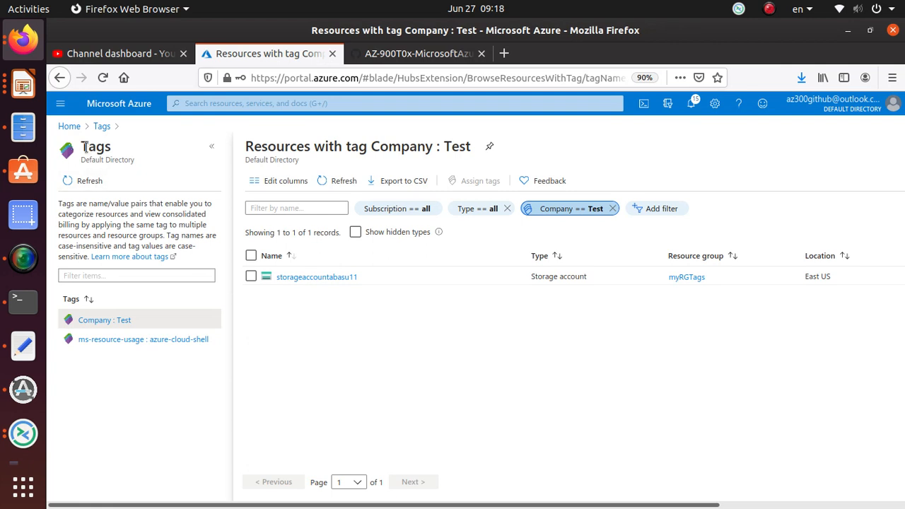
left_click(69, 126)
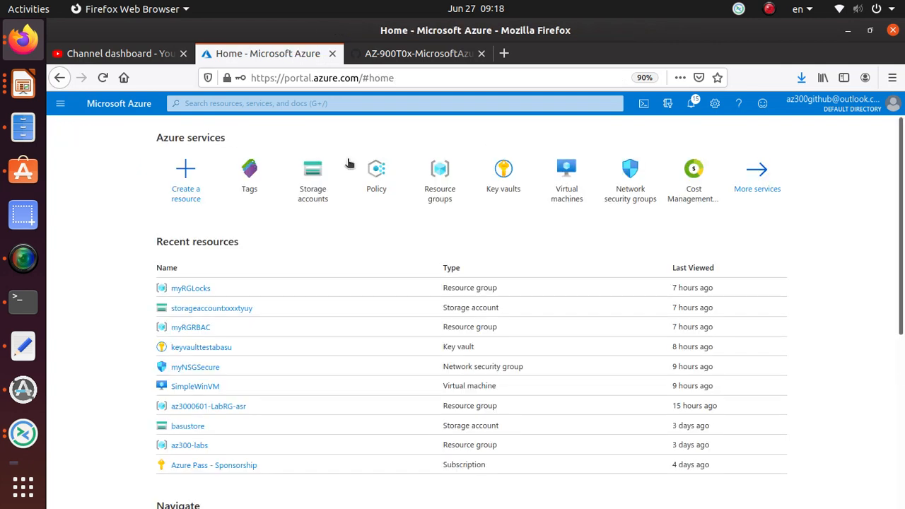
left_click(369, 197)
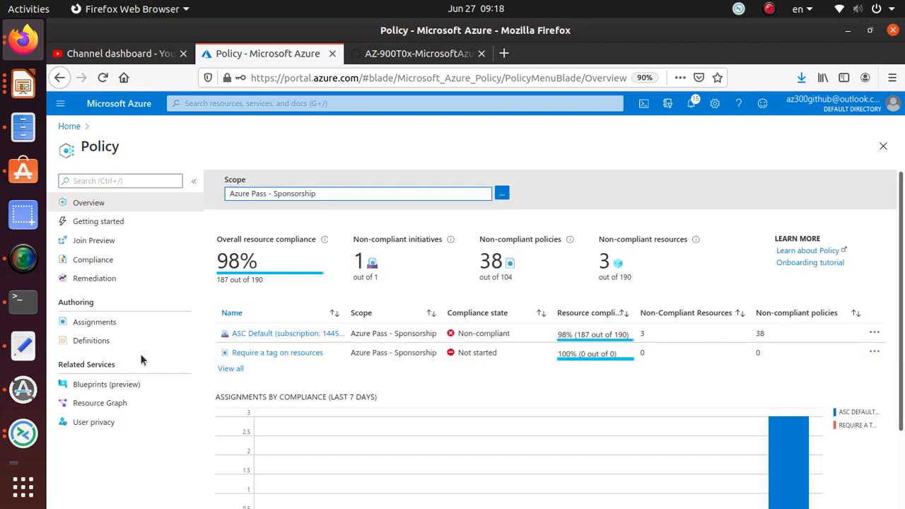
left_click(316, 354)
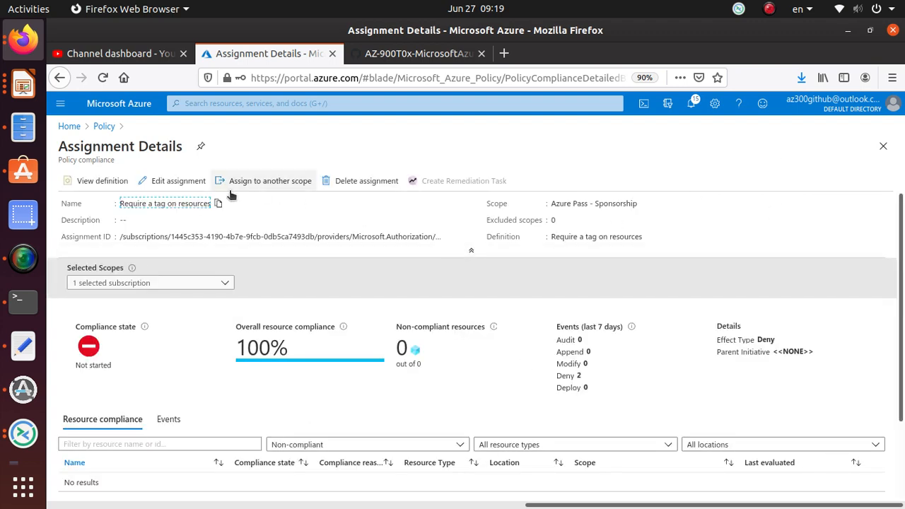
left_click(362, 181)
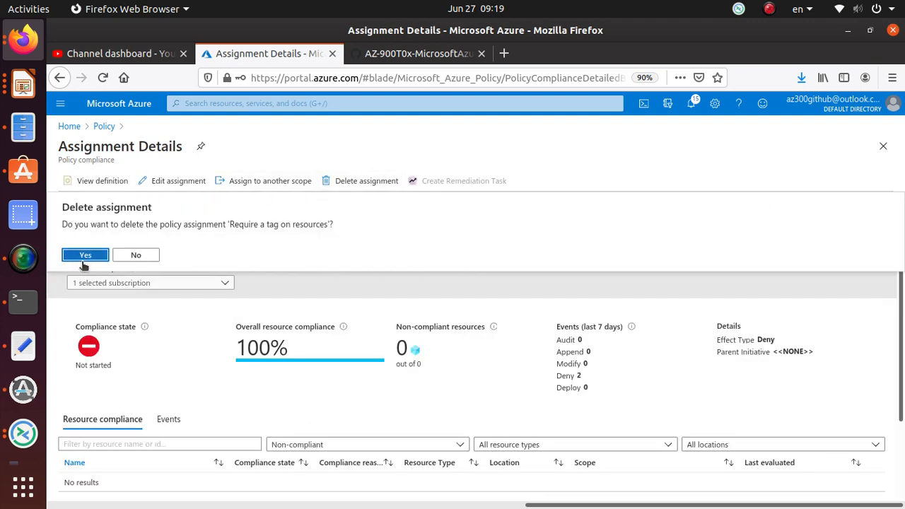
left_click(84, 260)
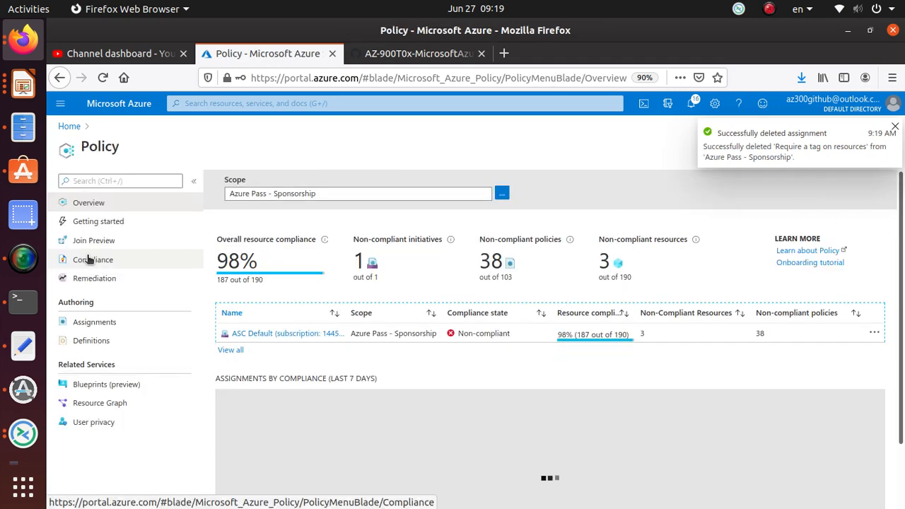
Review the GitHub walkthrough's note on deleting the resource group and its Task 3 and Task 4 instructions
left_click(410, 55)
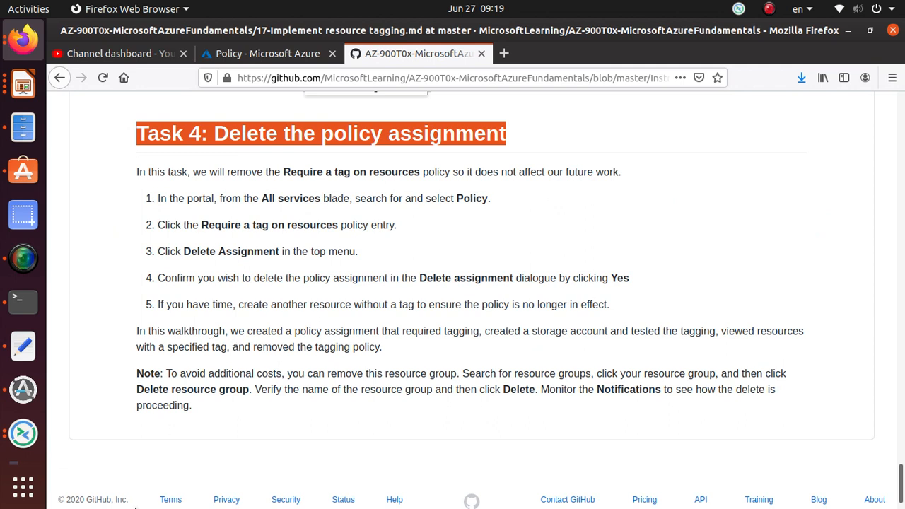
double_click(223, 389)
left_click(223, 388)
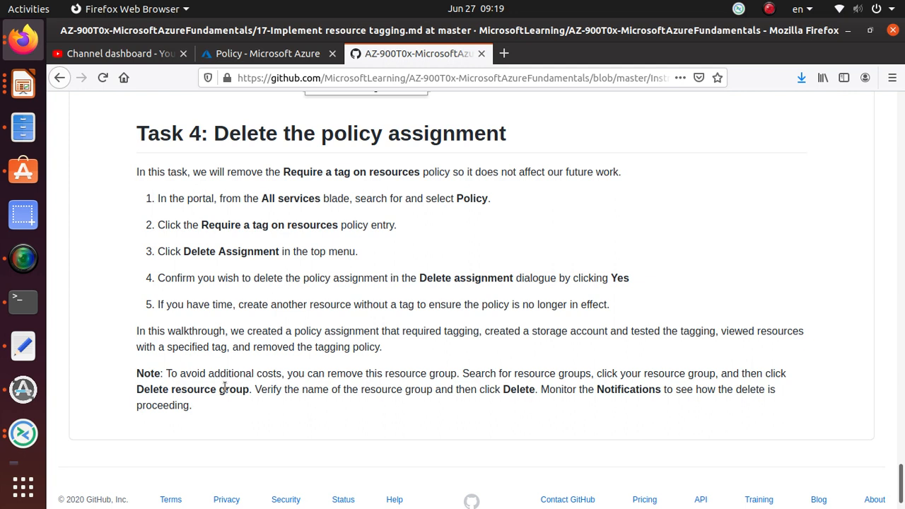
scroll(223, 389, "up", 2)
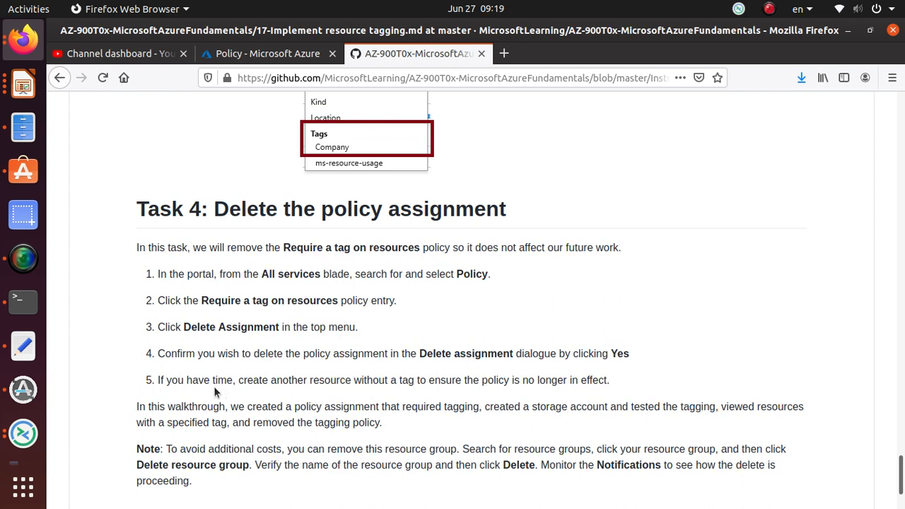
scroll(214, 386, "up", 5)
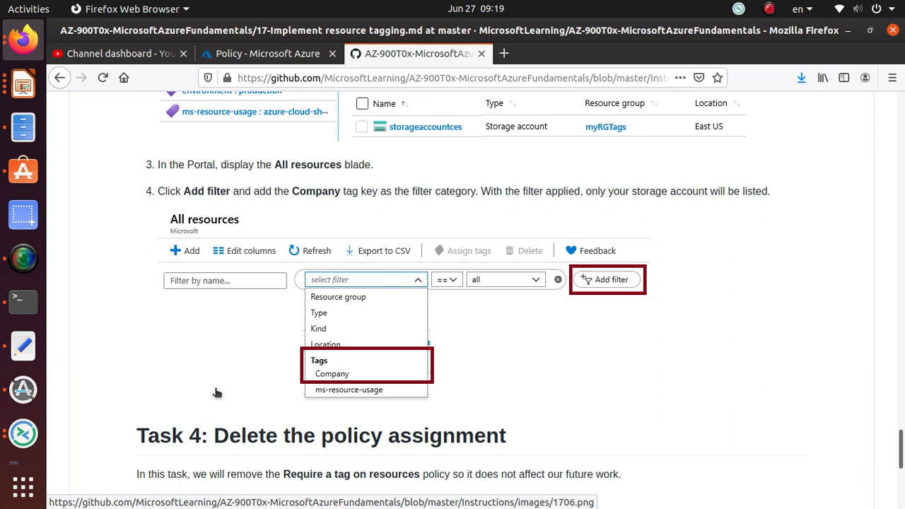
scroll(217, 392, "down", 2)
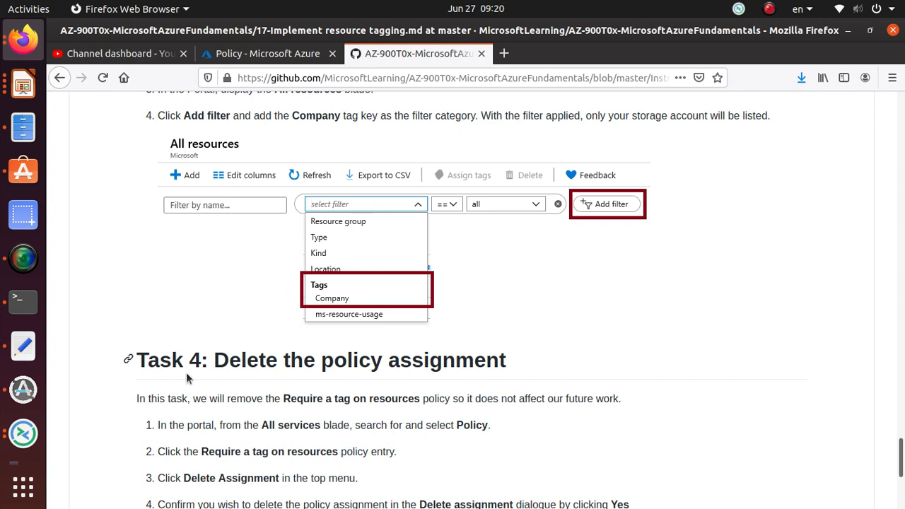
left_click(23, 258)
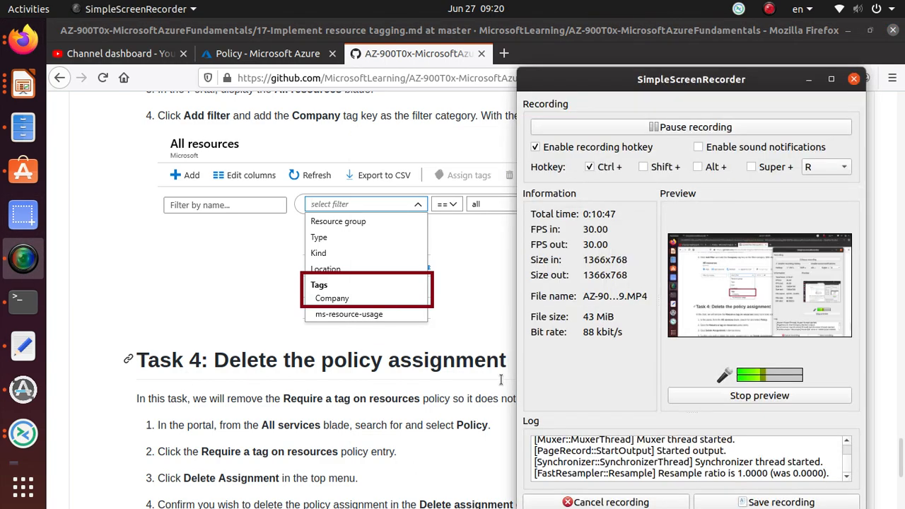